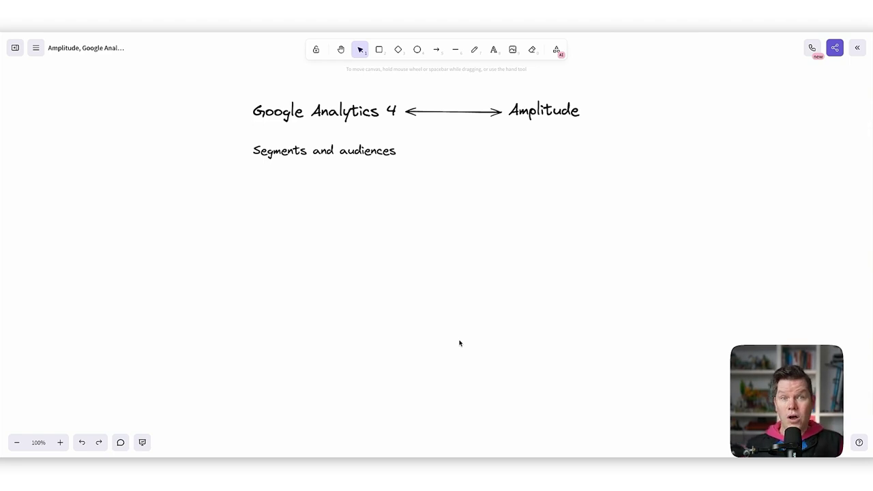
Redo the note boxes "Make your data actionable", "Segments for better insights", "Audiences for make the data actionable" and "Audience: Marketing Team" under Segments and audiences.
{"action": "key", "text": "ctrl+shift+z"}
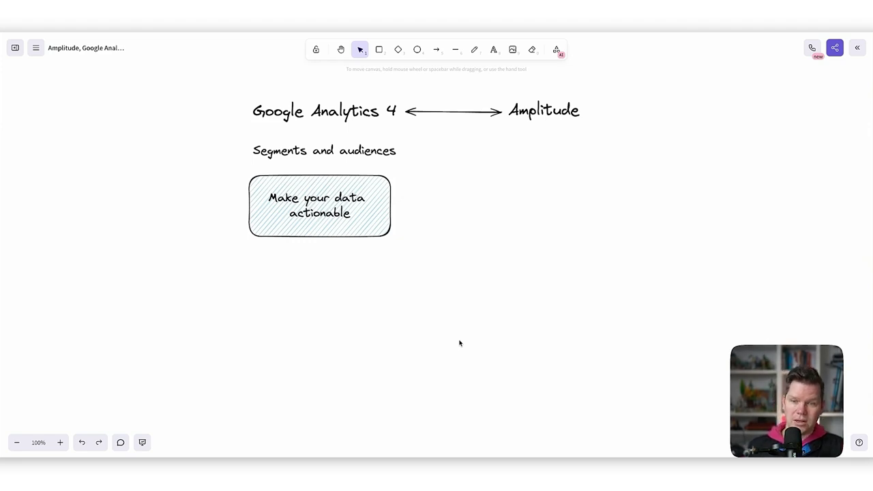
{"action": "key", "text": "ctrl+shift+z"}
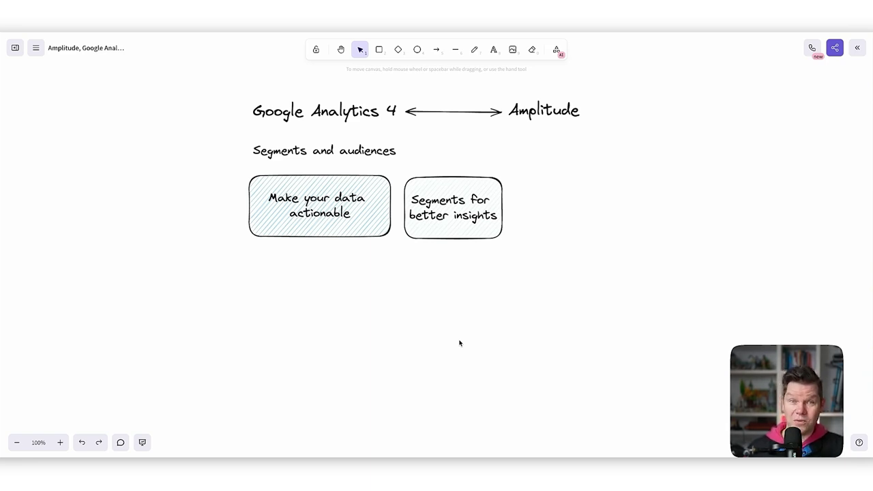
{"action": "key", "text": "ctrl+shift+z"}
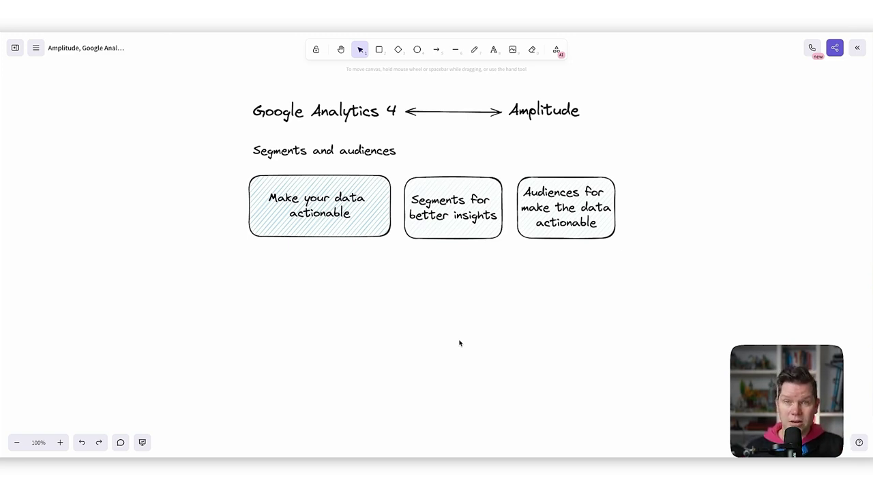
{"action": "key", "text": "ctrl+z"}
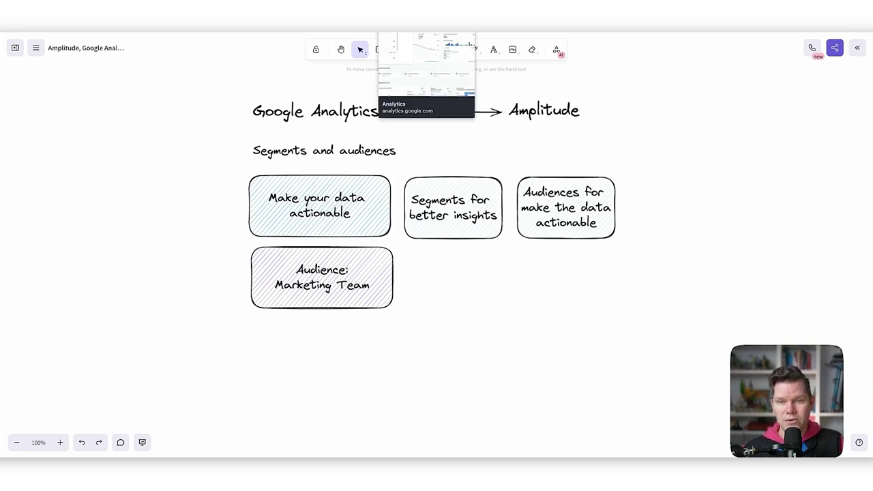
Switch to Google Analytics and start a comparison in the Reports snapshot using the First user campaign dimension.
{"action": "left_click", "coordinate": [414, 33]}
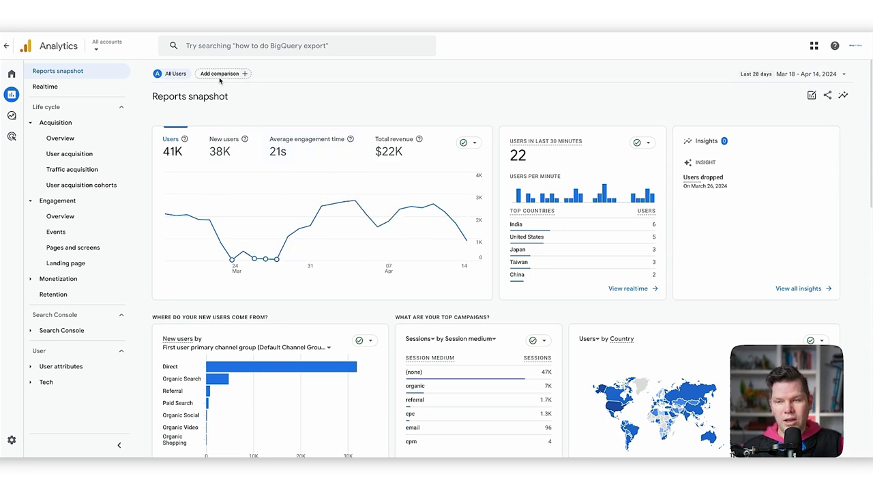
{"action": "left_click", "coordinate": [221, 75]}
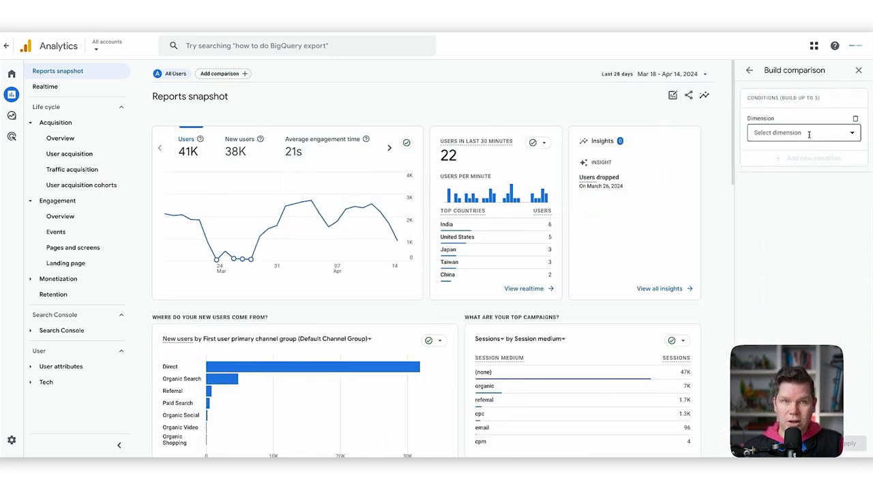
{"action": "left_click", "coordinate": [808, 135]}
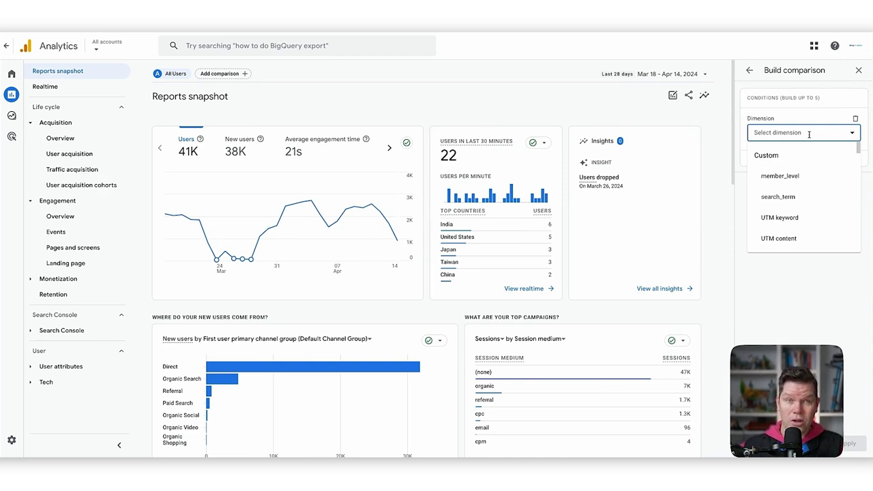
{"action": "type", "text": "cam"}
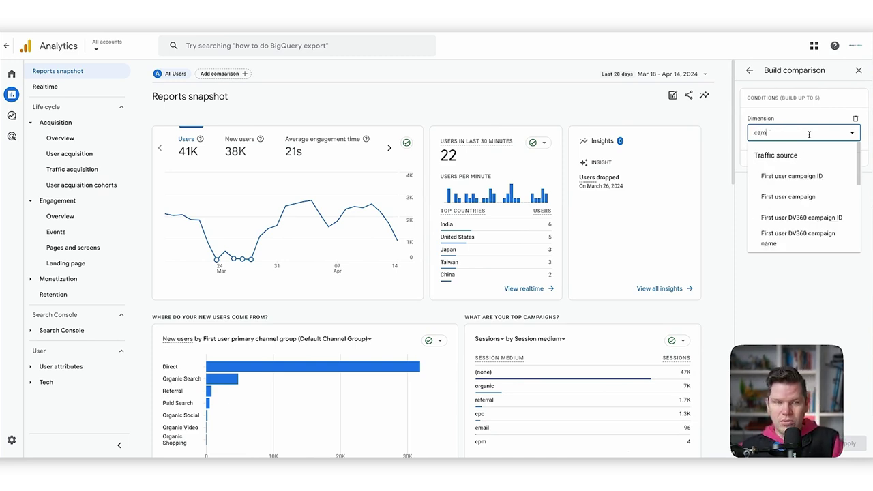
{"action": "left_click", "coordinate": [794, 196]}
{"action": "left_click", "coordinate": [789, 169]}
{"action": "left_click", "coordinate": [791, 184]}
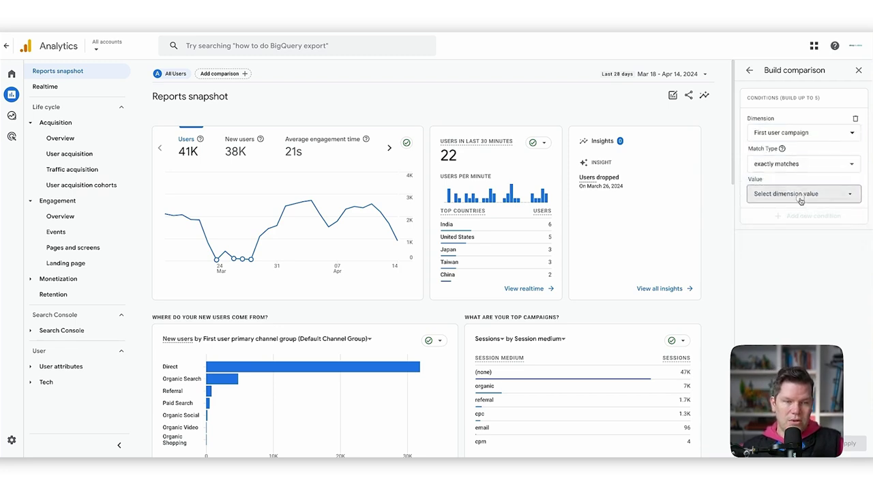
Set the First user campaign condition to exactly match (organic) and apply the comparison to the report.
{"action": "left_click", "coordinate": [799, 197]}
{"action": "left_click", "coordinate": [786, 254]}
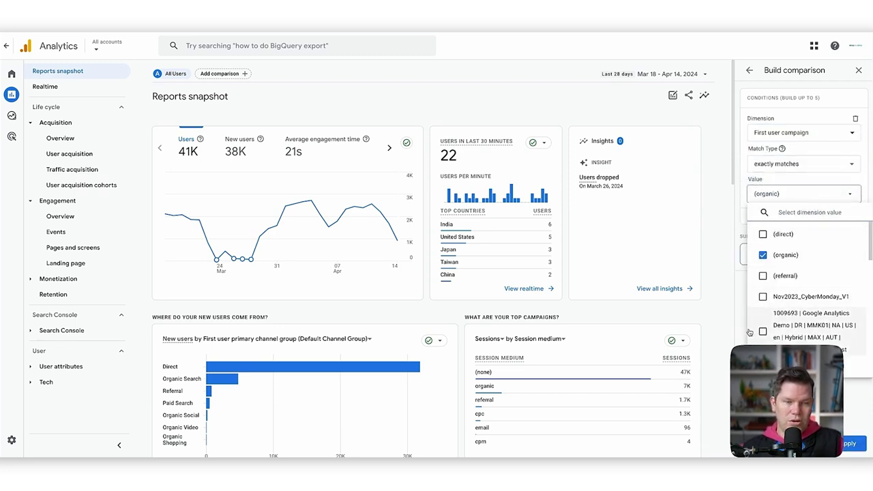
{"action": "left_click", "coordinate": [848, 443]}
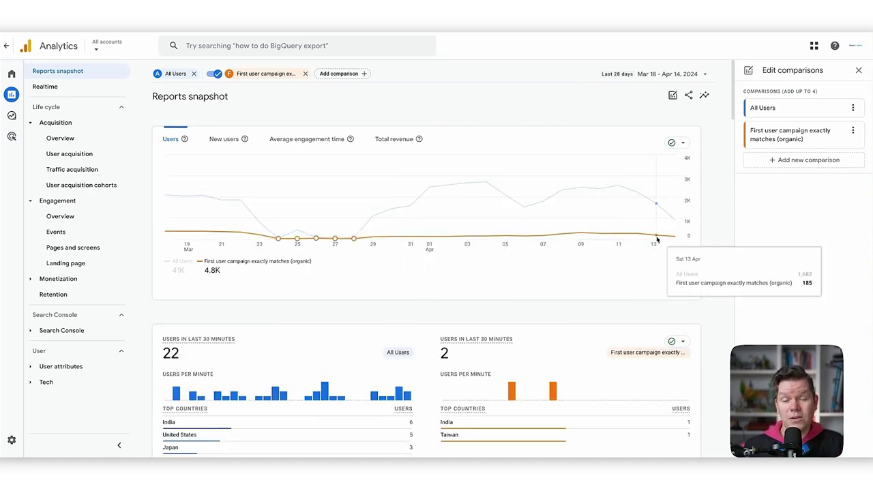
Examine how All Users and the organic campaign comparison differ across the snapshot's acquisition, country and user activity charts.
{"action": "scroll", "coordinate": [154, 57], "scroll_direction": "down", "scroll_amount": 3}
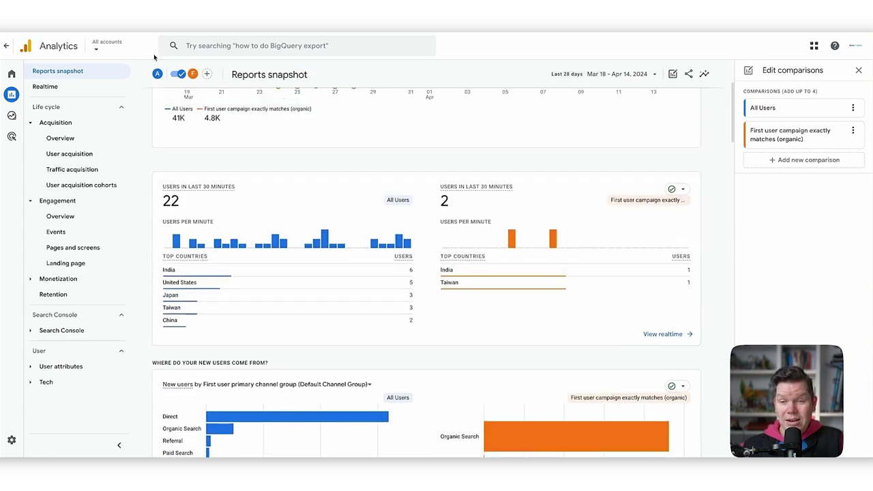
{"action": "scroll", "coordinate": [523, 275], "scroll_direction": "down", "scroll_amount": 3}
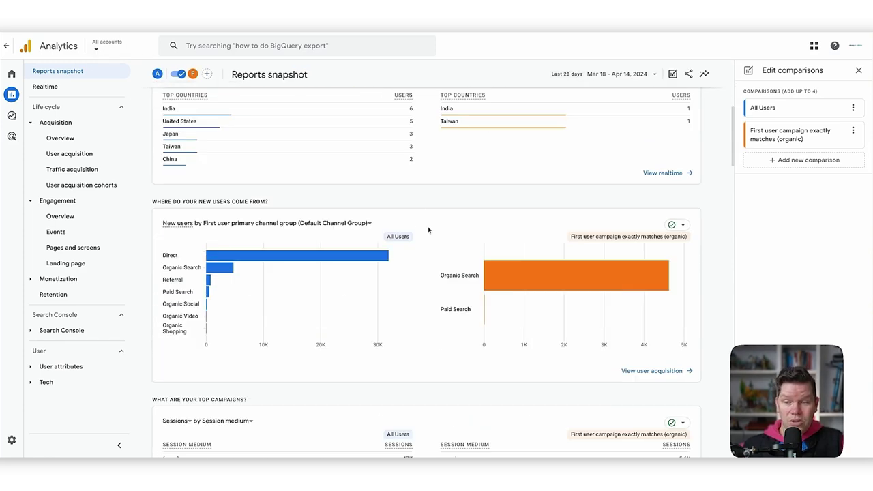
{"action": "scroll", "coordinate": [429, 229], "scroll_direction": "up", "scroll_amount": 1}
{"action": "scroll", "coordinate": [513, 145], "scroll_direction": "up", "scroll_amount": 2}
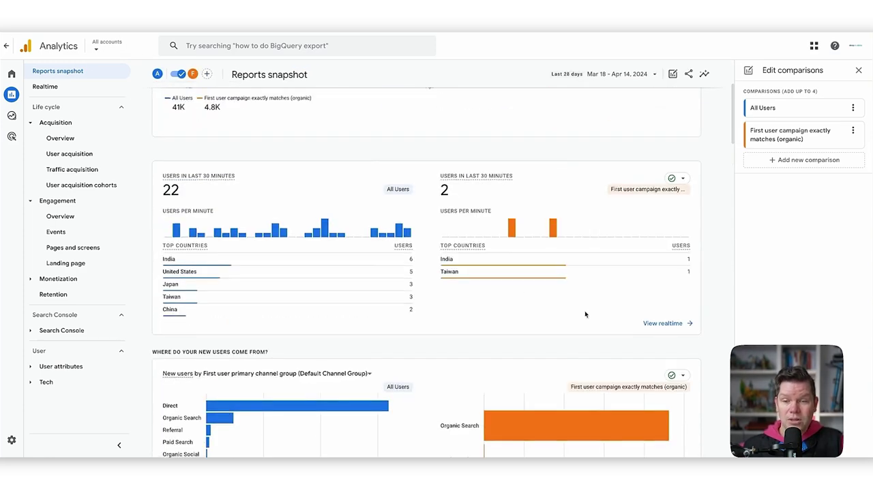
{"action": "scroll", "coordinate": [585, 314], "scroll_direction": "down", "scroll_amount": 4}
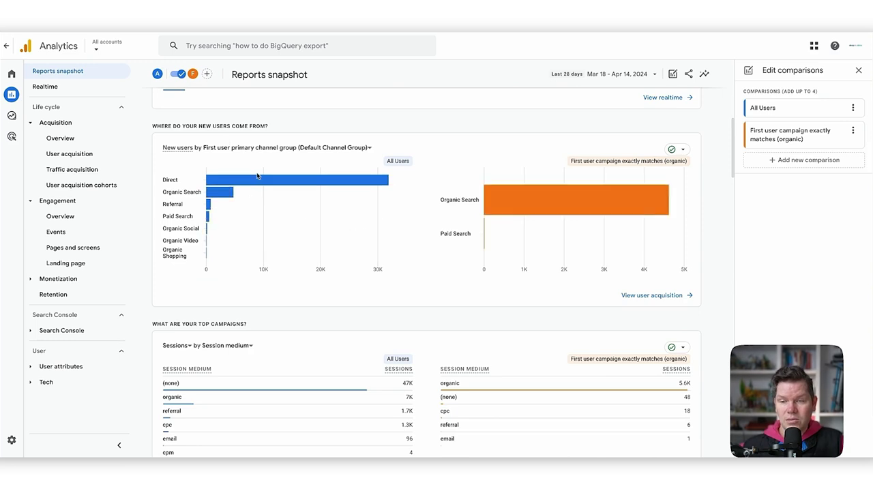
{"action": "mouse_move", "coordinate": [485, 239]}
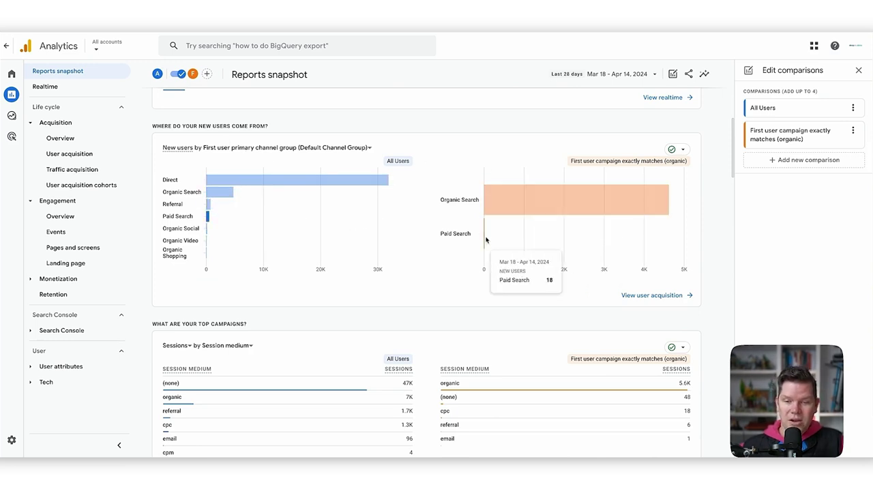
{"action": "scroll", "coordinate": [481, 236], "scroll_direction": "down", "scroll_amount": 7}
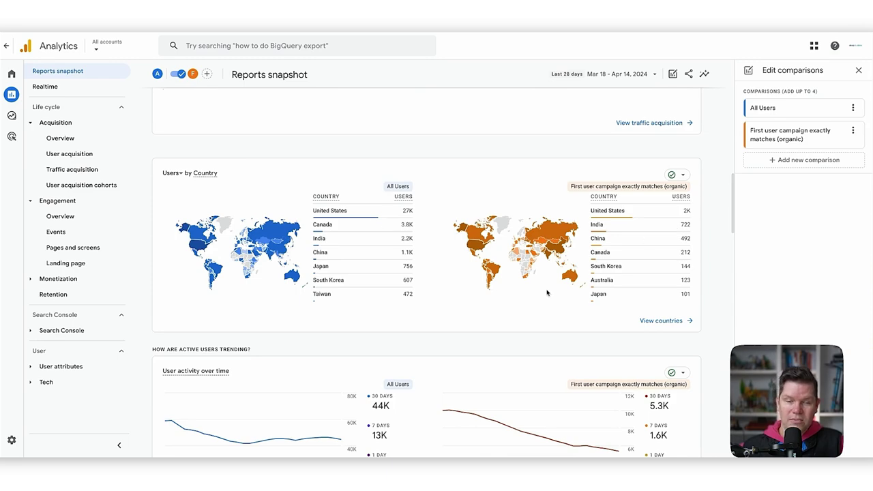
{"action": "scroll", "coordinate": [521, 280], "scroll_direction": "down", "scroll_amount": 3}
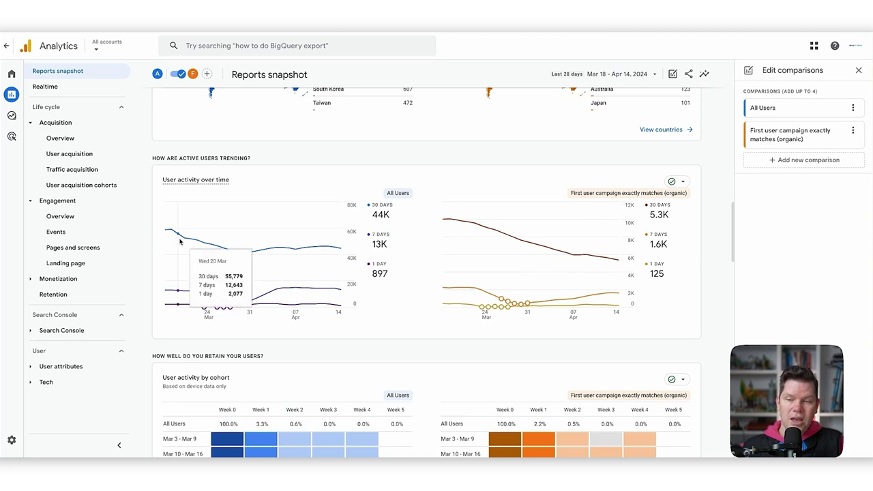
{"action": "mouse_move", "coordinate": [313, 249]}
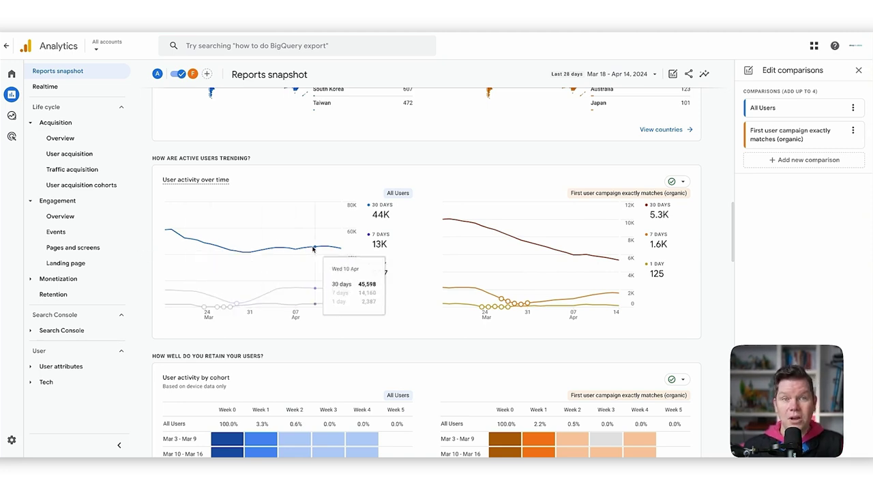
{"action": "mouse_move", "coordinate": [602, 265]}
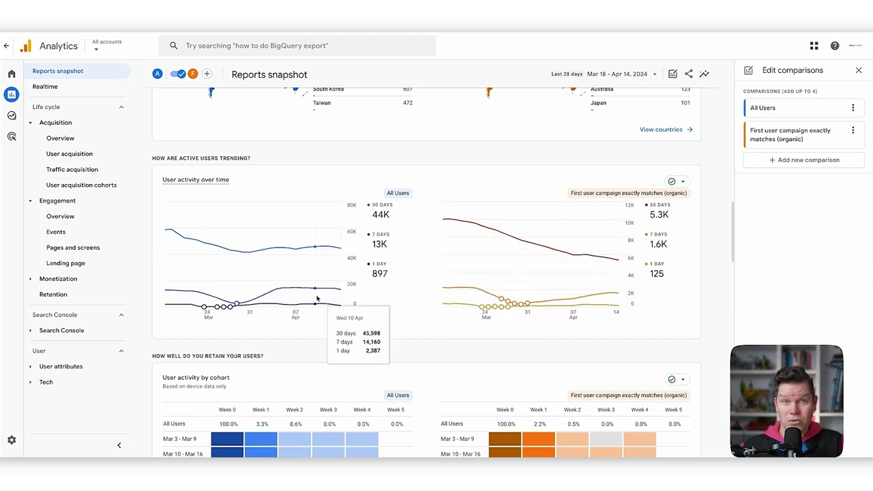
{"action": "mouse_move", "coordinate": [483, 291]}
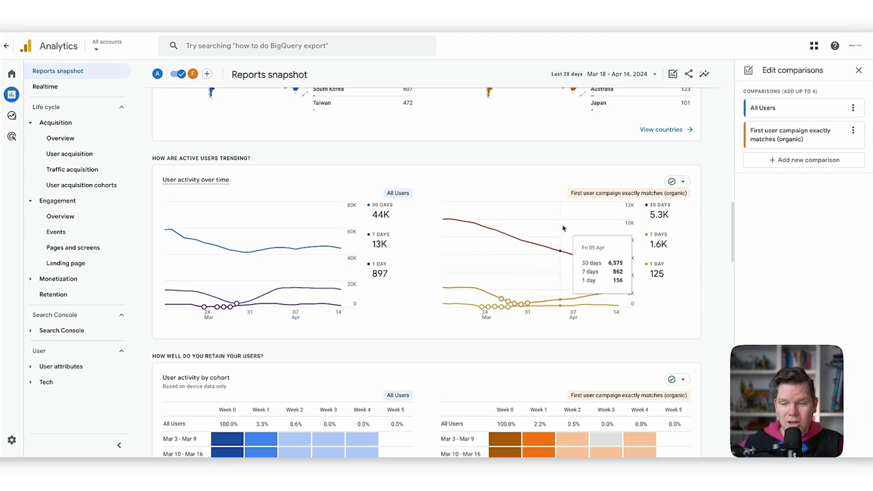
{"action": "scroll", "coordinate": [225, 135], "scroll_direction": "up", "scroll_amount": 15}
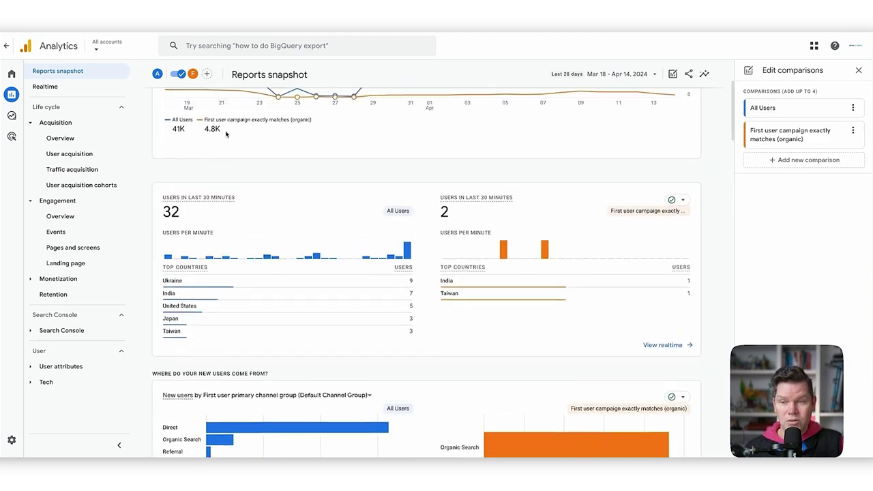
Open the Traffic acquisition report and start building an additional comparison there.
{"action": "left_click", "coordinate": [89, 171]}
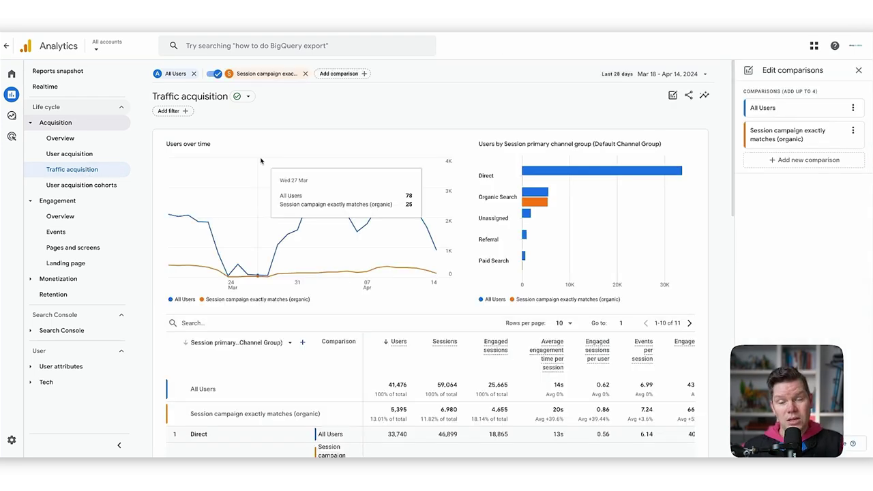
{"action": "left_click", "coordinate": [360, 73]}
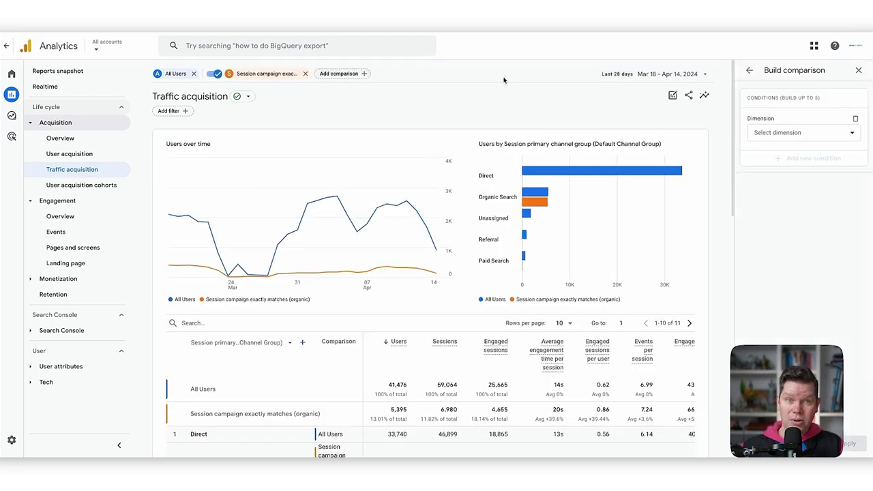
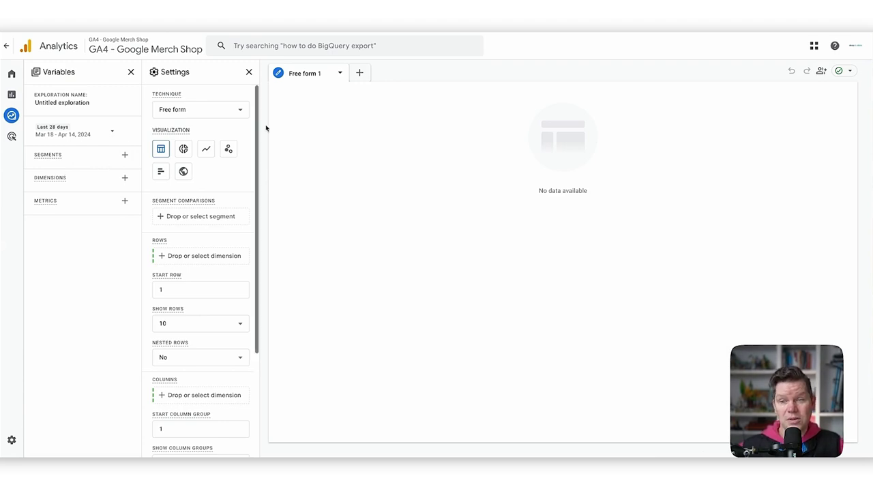
Start a custom session segment in the untitled free-form exploration.
{"action": "left_click", "coordinate": [128, 159]}
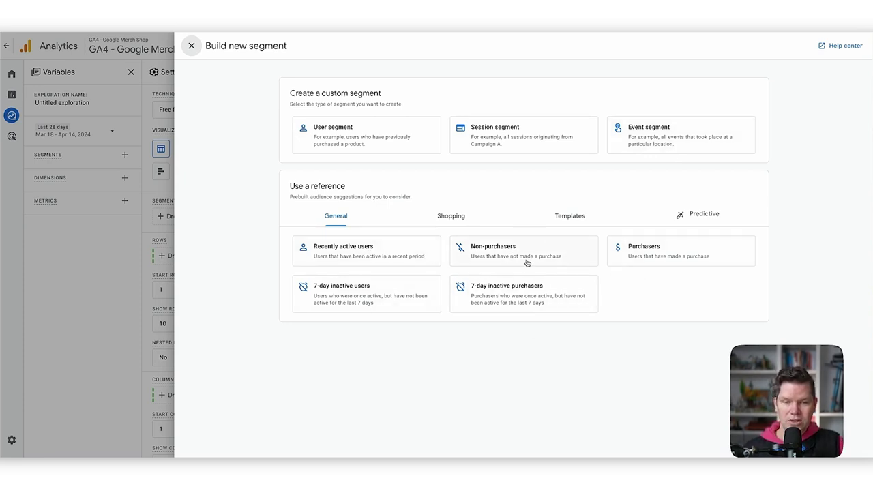
{"action": "left_click", "coordinate": [371, 216]}
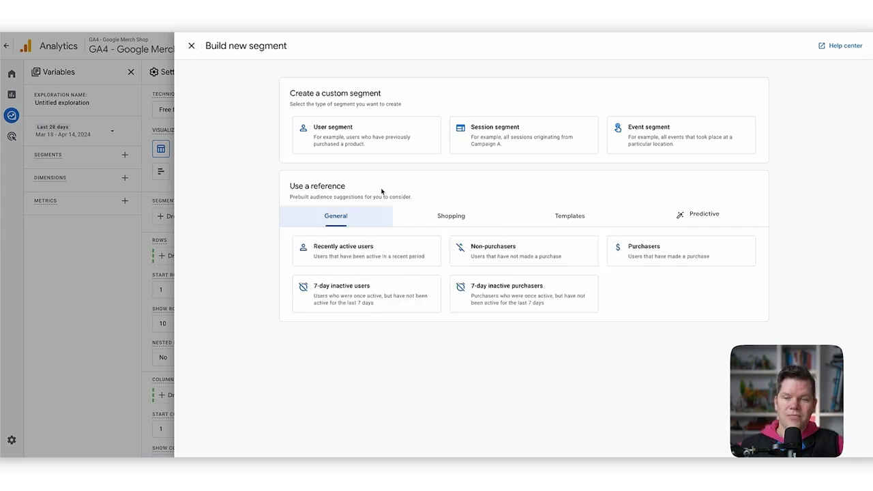
{"action": "left_click", "coordinate": [480, 136]}
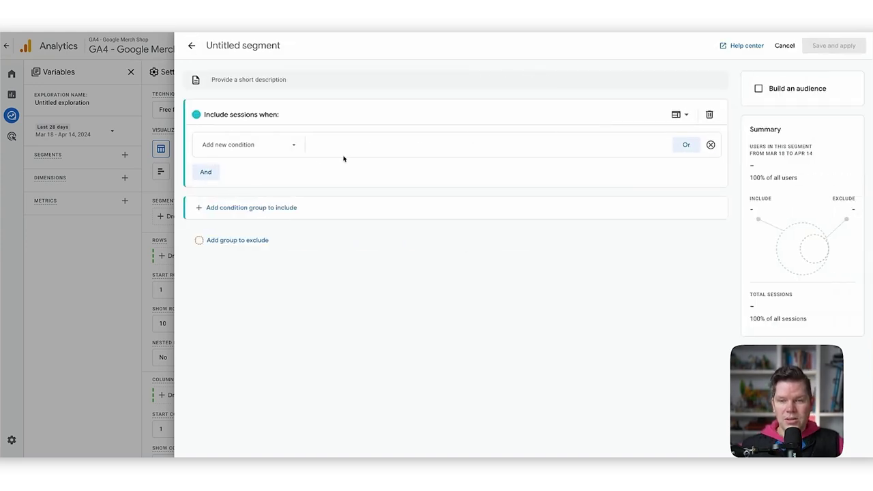
Add a condition to the segment that includes sessions whose Session campaign contains (organic).
{"action": "left_click", "coordinate": [296, 148]}
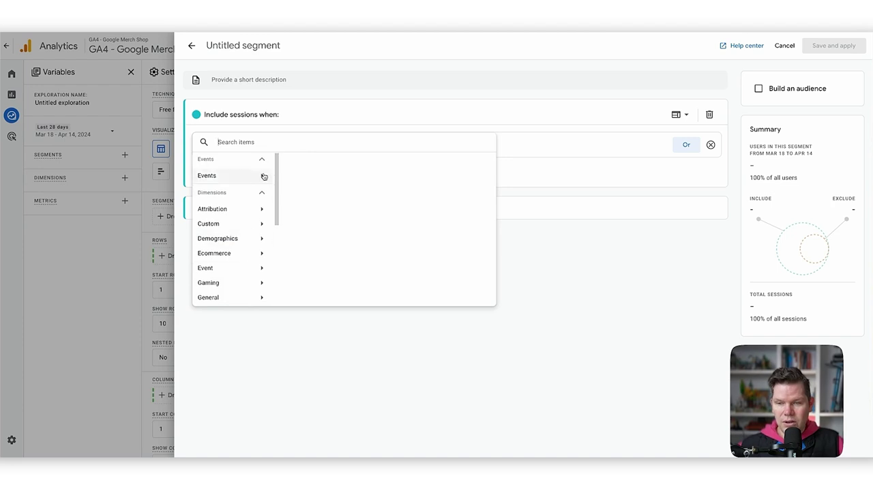
{"action": "type", "text": "camp"}
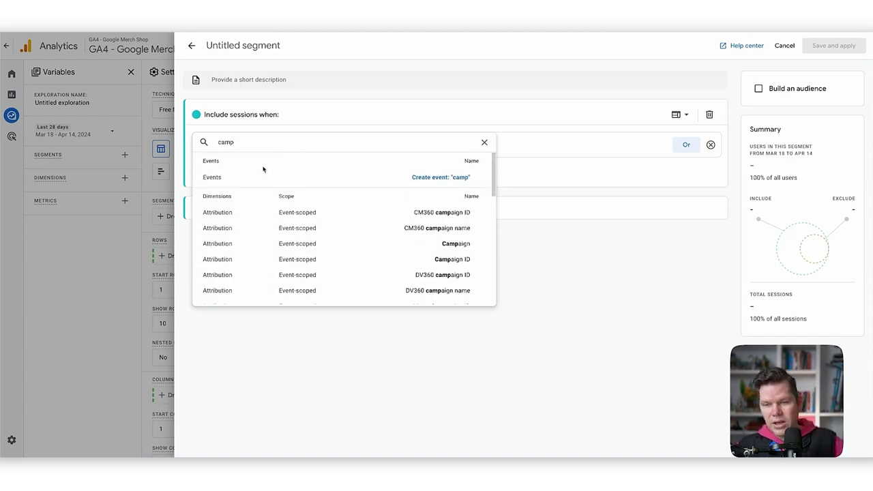
{"action": "scroll", "coordinate": [397, 255], "scroll_direction": "down", "scroll_amount": 6}
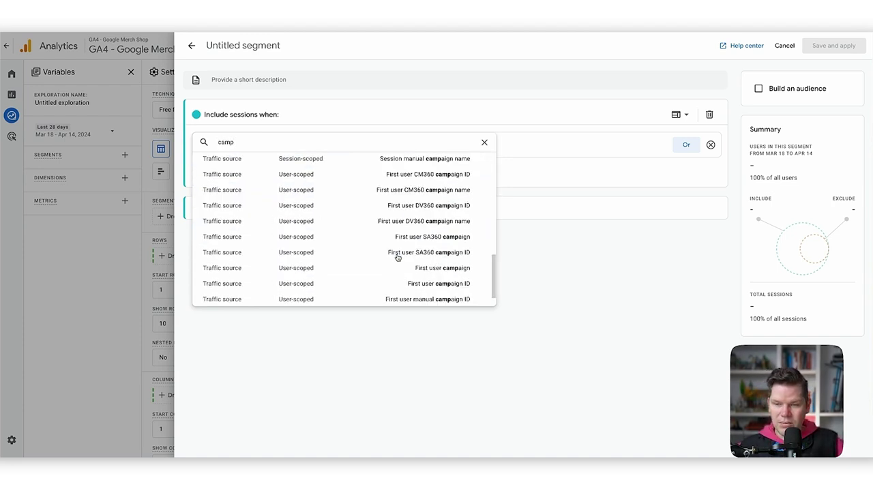
{"action": "scroll", "coordinate": [416, 253], "scroll_direction": "up", "scroll_amount": 1}
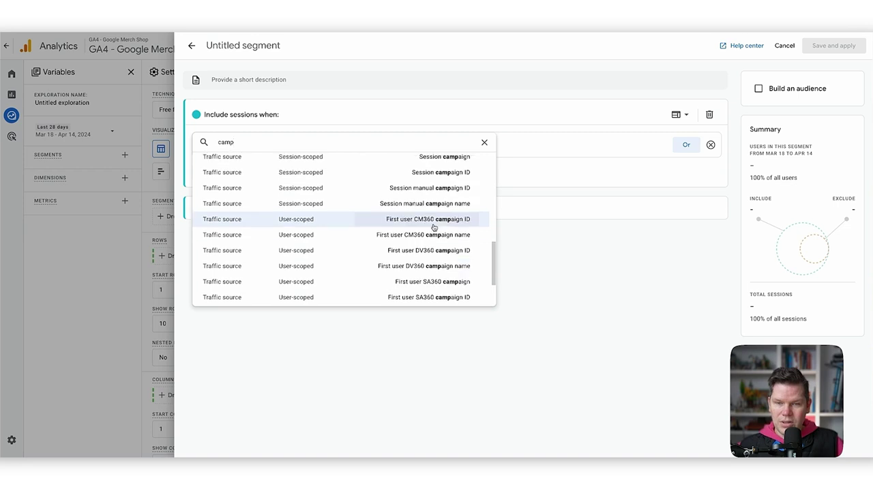
{"action": "left_click", "coordinate": [452, 174]}
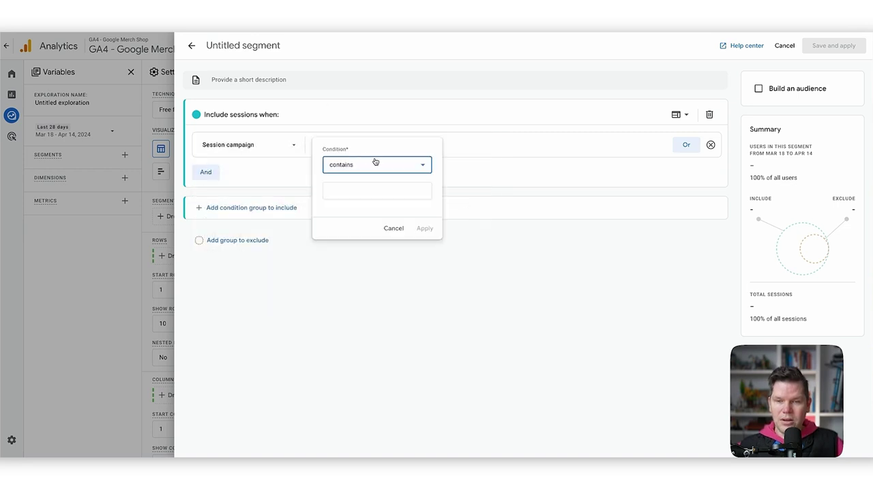
{"action": "left_click", "coordinate": [380, 194]}
{"action": "type", "text": "(organic)"}
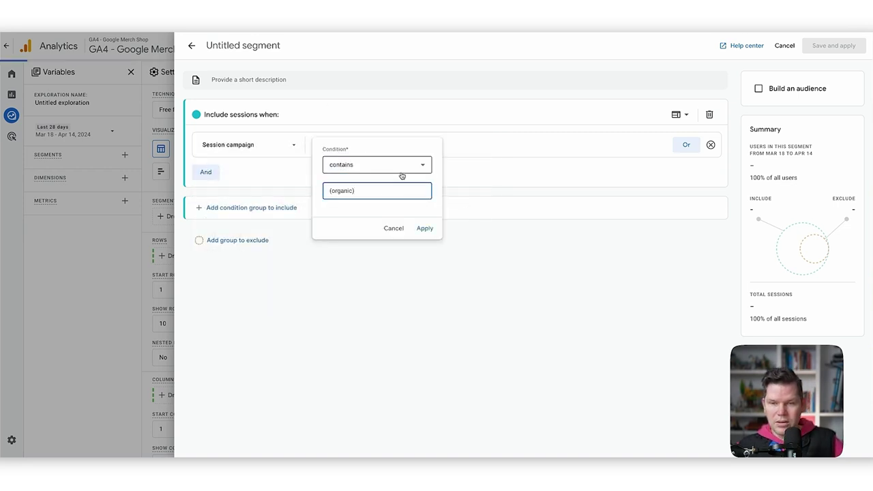
{"action": "left_click", "coordinate": [425, 228]}
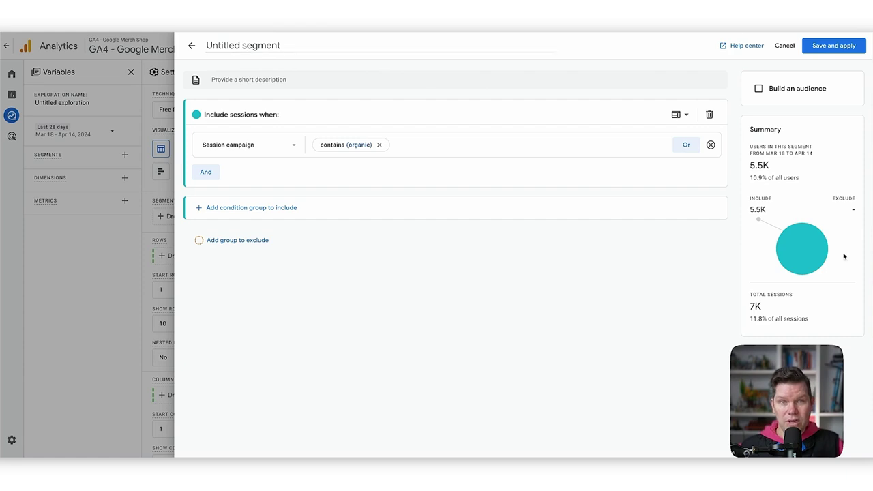
Name the session segment SEO Traffic, then save it and apply it to the exploration.
{"action": "left_click", "coordinate": [442, 57]}
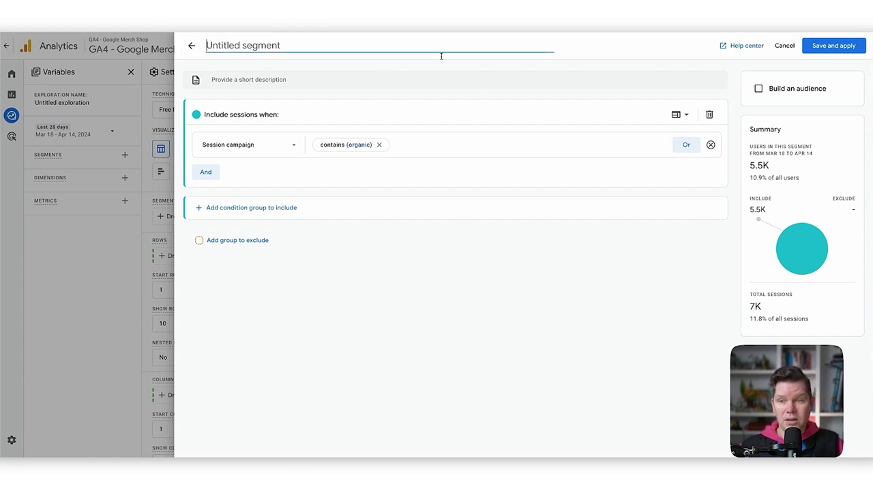
{"action": "type", "text": "SEO "}
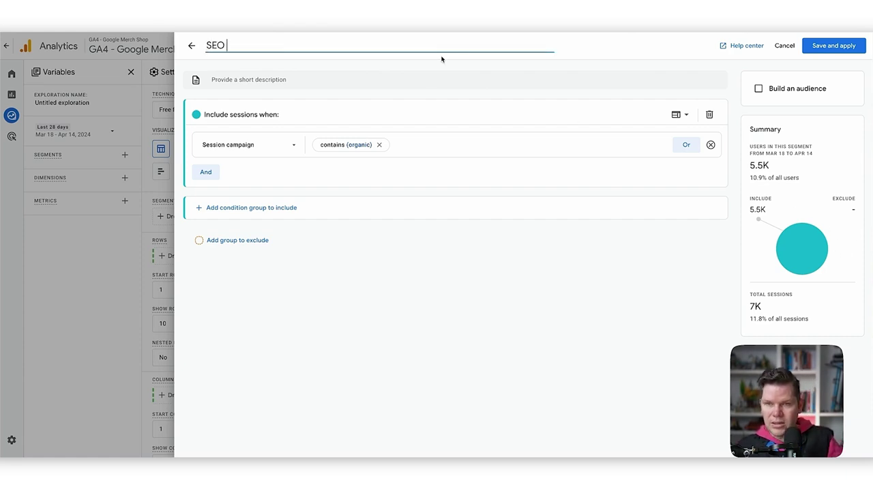
{"action": "type", "text": "Traffic"}
{"action": "key", "text": "BackSpace"}
{"action": "key", "text": "BackSpace"}
{"action": "key", "text": "BackSpace"}
{"action": "key", "text": "BackSpace"}
{"action": "key", "text": "BackSpace"}
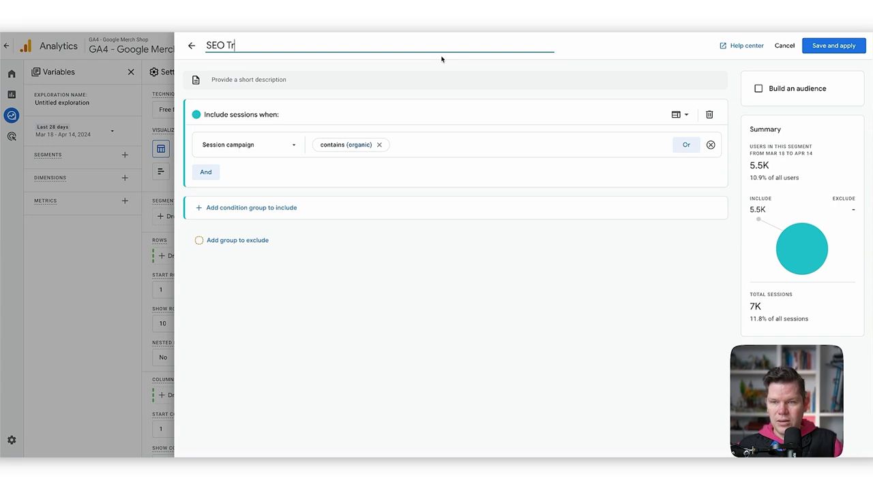
{"action": "type", "text": "affic"}
{"action": "left_click", "coordinate": [311, 277]}
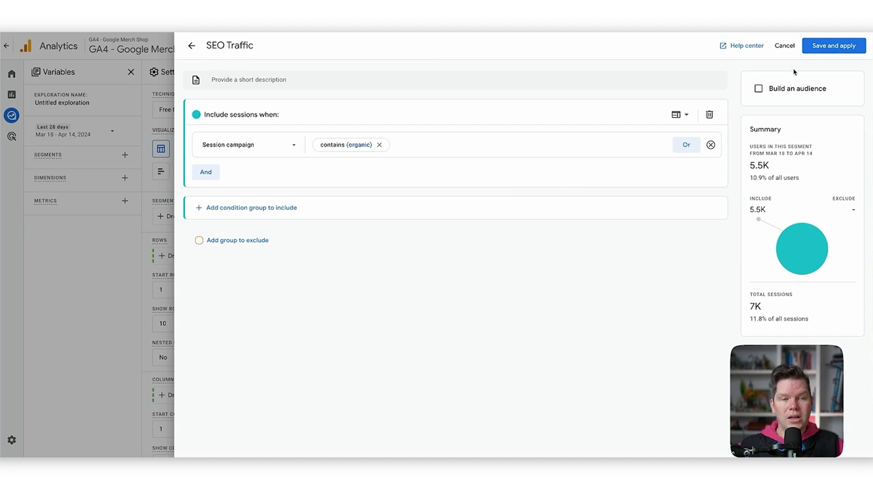
{"action": "left_click", "coordinate": [826, 48]}
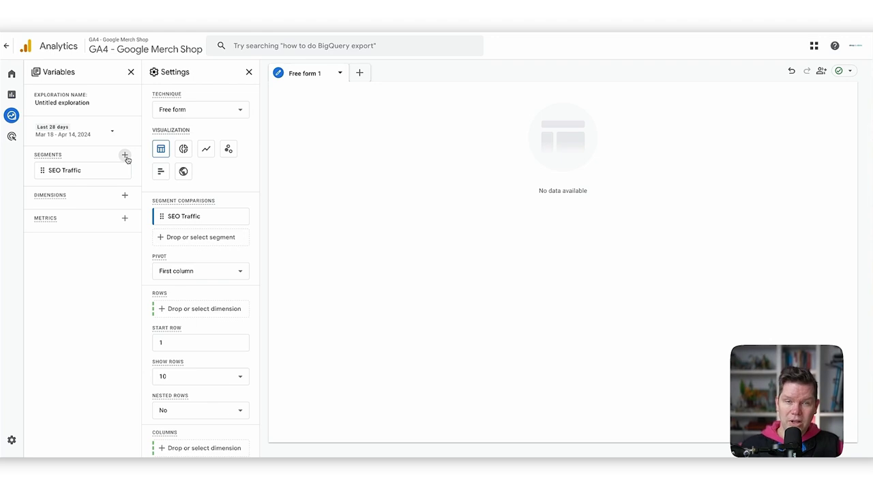
Create a custom user segment that includes the sequence view_item indirectly followed by add_to_cart.
{"action": "left_click", "coordinate": [125, 156]}
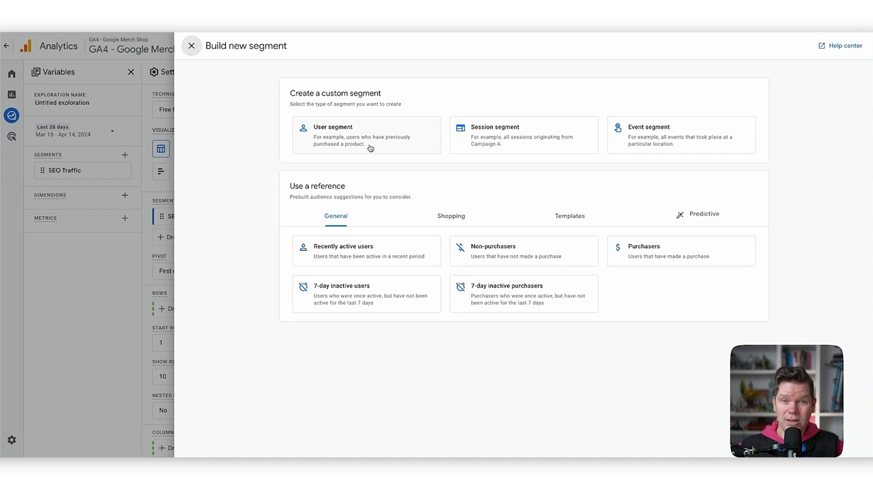
{"action": "left_click", "coordinate": [359, 127]}
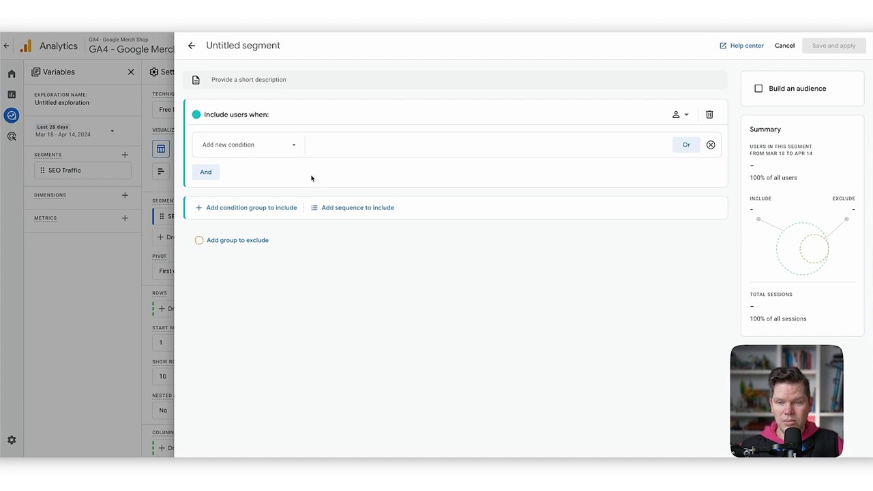
{"action": "left_click", "coordinate": [355, 208]}
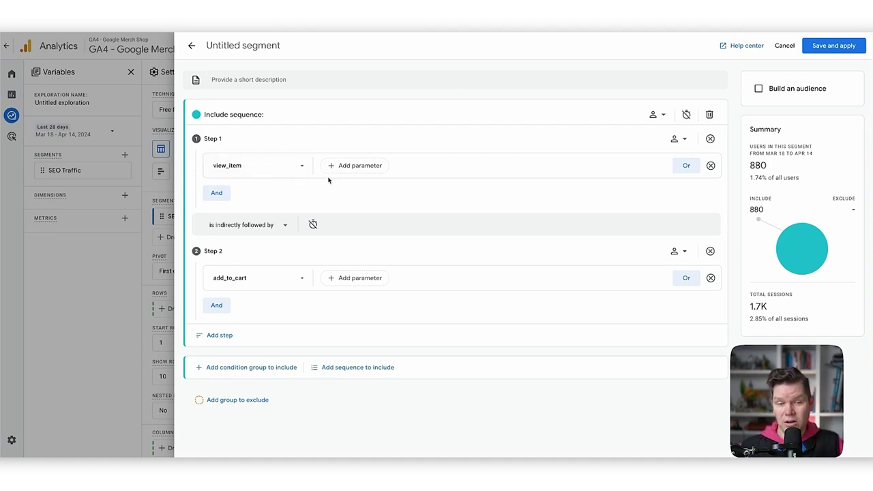
Add an exclude group to the segment that temporarily excludes users with a purchase event.
{"action": "left_click", "coordinate": [252, 401]}
{"action": "scroll", "coordinate": [368, 352], "scroll_direction": "down", "scroll_amount": 2}
{"action": "left_click", "coordinate": [254, 355]}
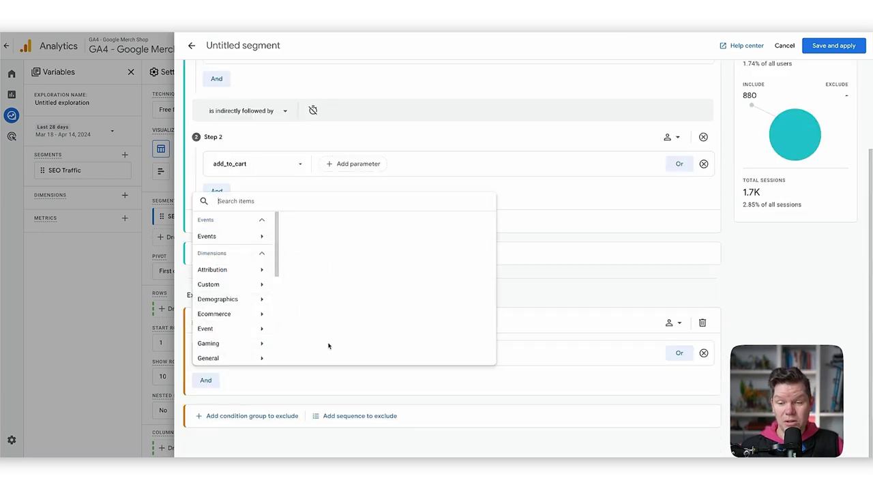
{"action": "left_click", "coordinate": [259, 236]}
{"action": "scroll", "coordinate": [354, 327], "scroll_direction": "down", "scroll_amount": 5}
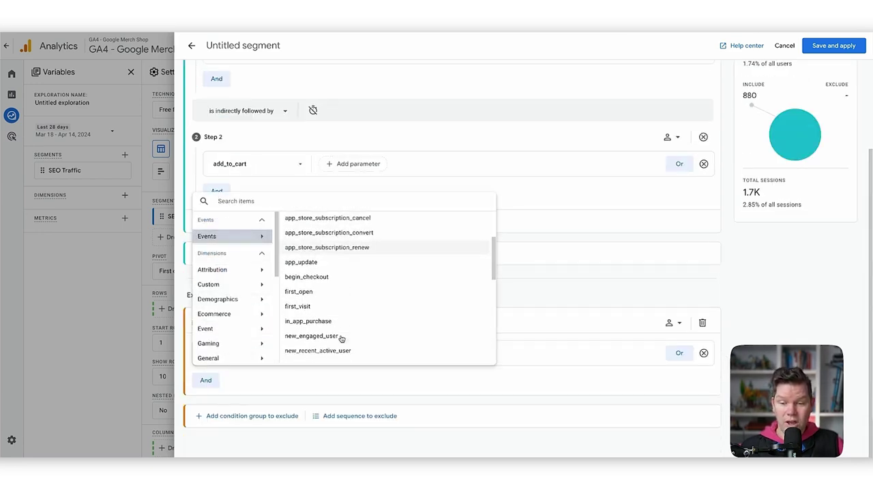
{"action": "left_click", "coordinate": [298, 333]}
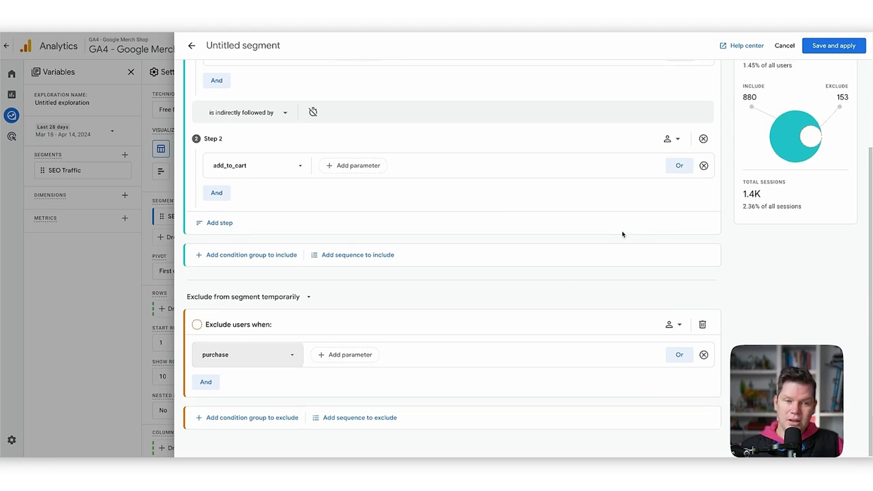
Name the user segment Cart abandonment.
{"action": "scroll", "coordinate": [622, 234], "scroll_direction": "up", "scroll_amount": 2}
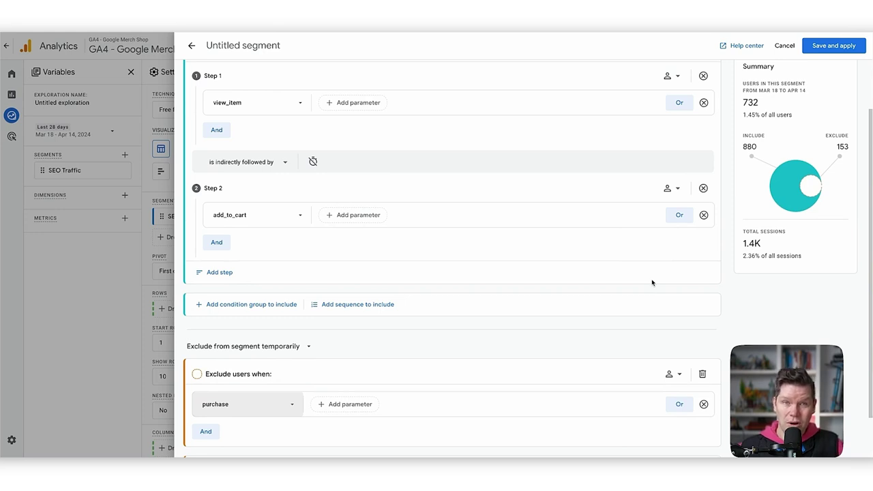
{"action": "scroll", "coordinate": [567, 284], "scroll_direction": "up", "scroll_amount": 2}
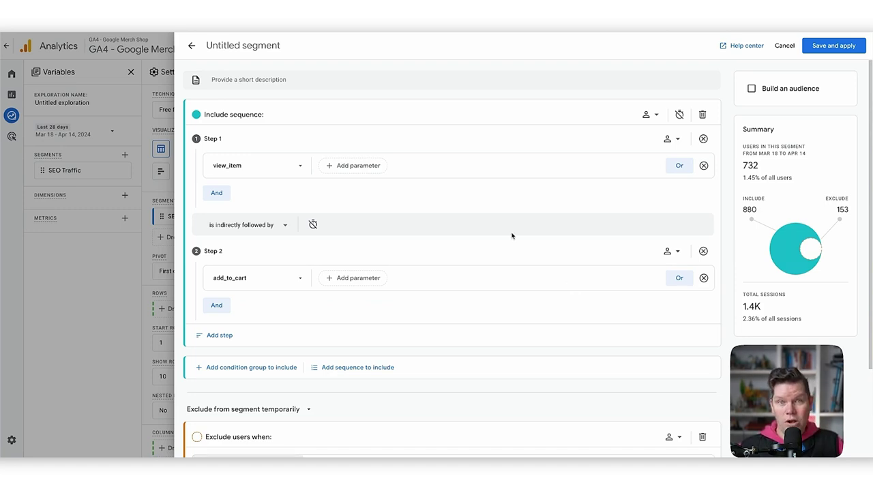
{"action": "left_click", "coordinate": [273, 45]}
{"action": "type", "text": "C"}
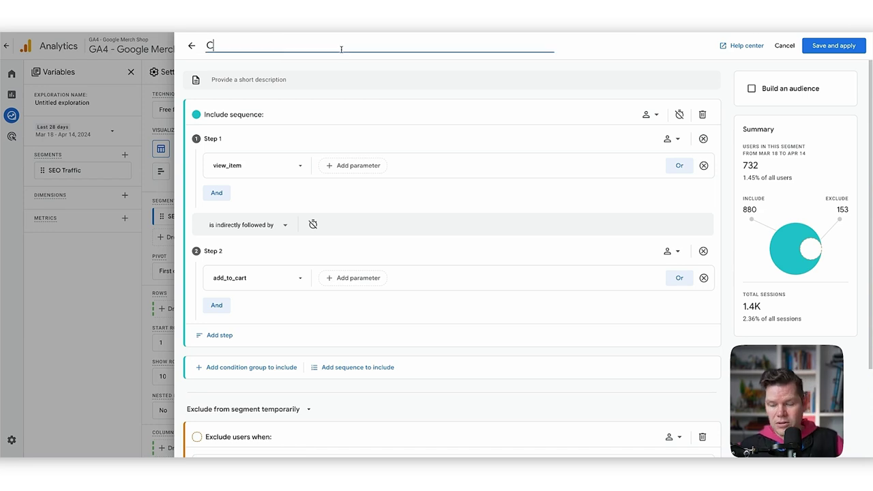
{"action": "type", "text": "art aband"}
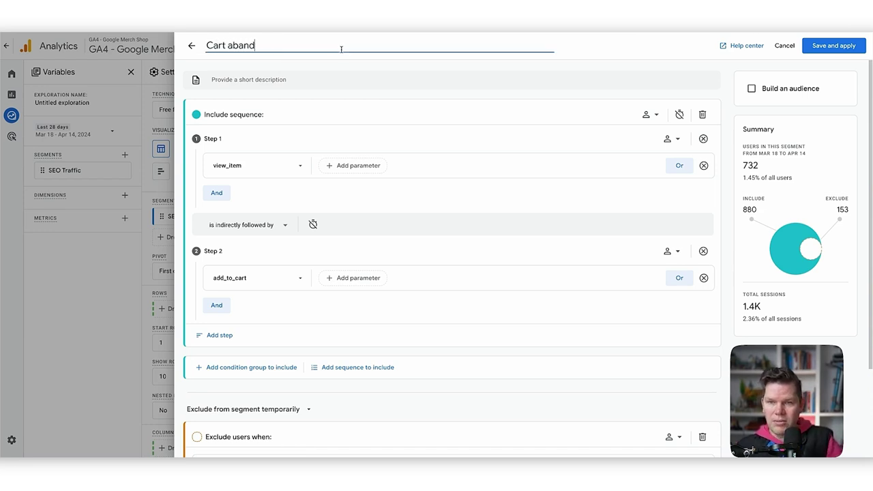
{"action": "type", "text": "onment"}
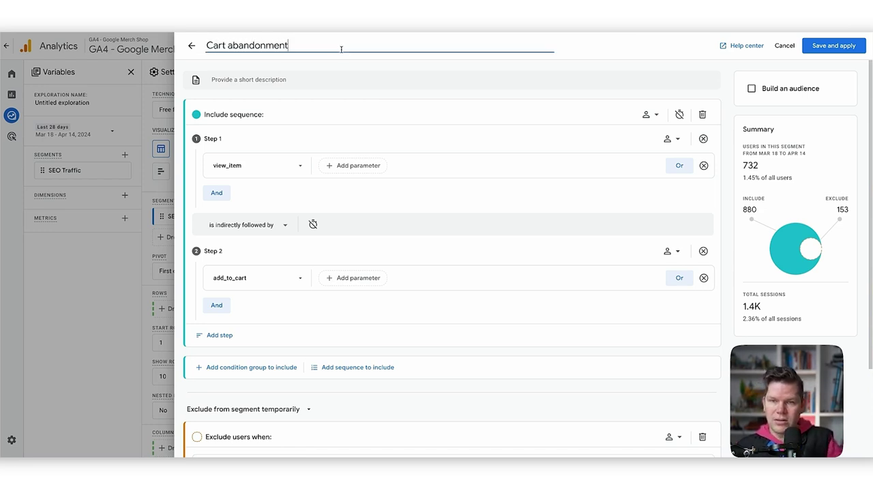
{"action": "left_click", "coordinate": [750, 70]}
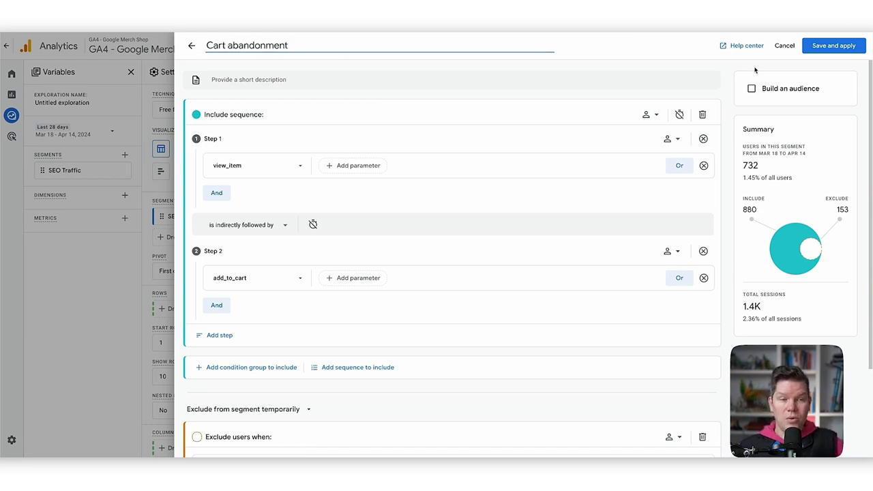
Enable building an audience from the Cart abandonment segment, with a membership duration of 7 days.
{"action": "left_click", "coordinate": [794, 93]}
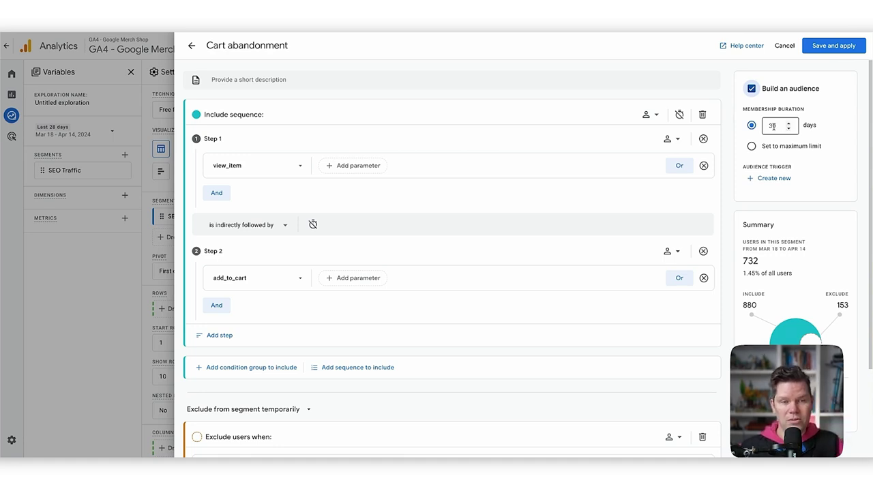
{"action": "left_click", "coordinate": [771, 125]}
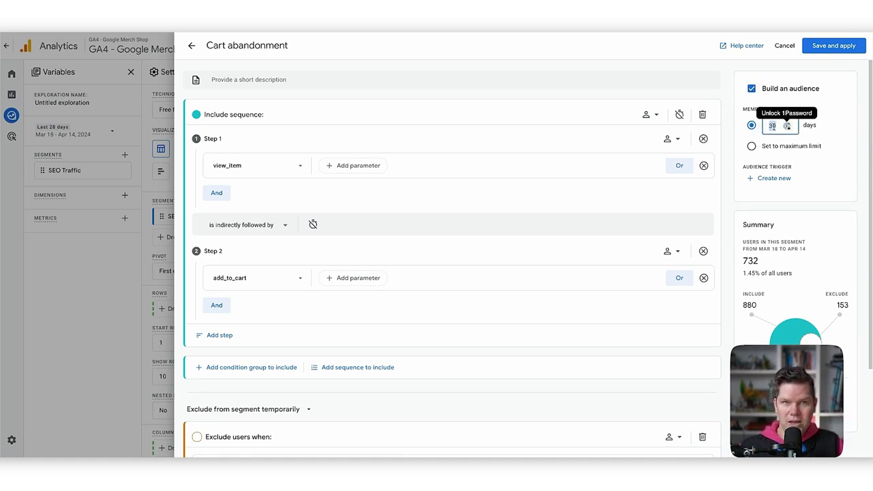
{"action": "type", "text": "7"}
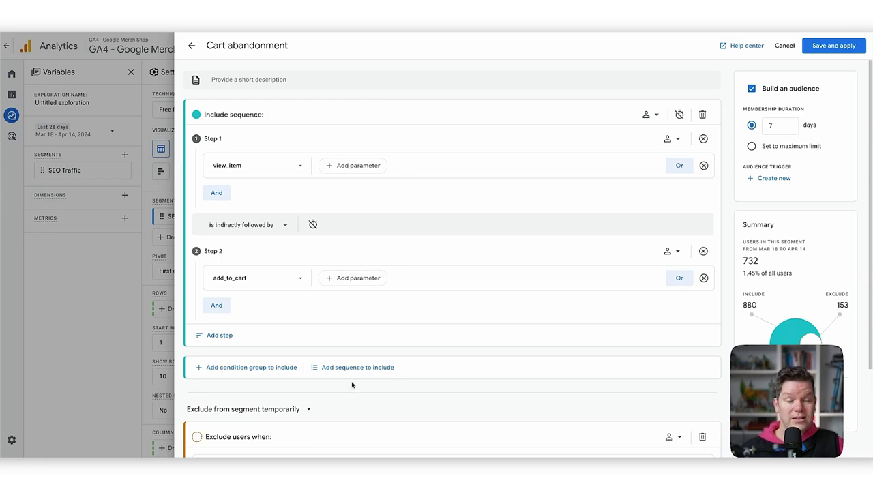
{"action": "scroll", "coordinate": [483, 315], "scroll_direction": "down", "scroll_amount": 1}
{"action": "scroll", "coordinate": [483, 318], "scroll_direction": "down", "scroll_amount": 1}
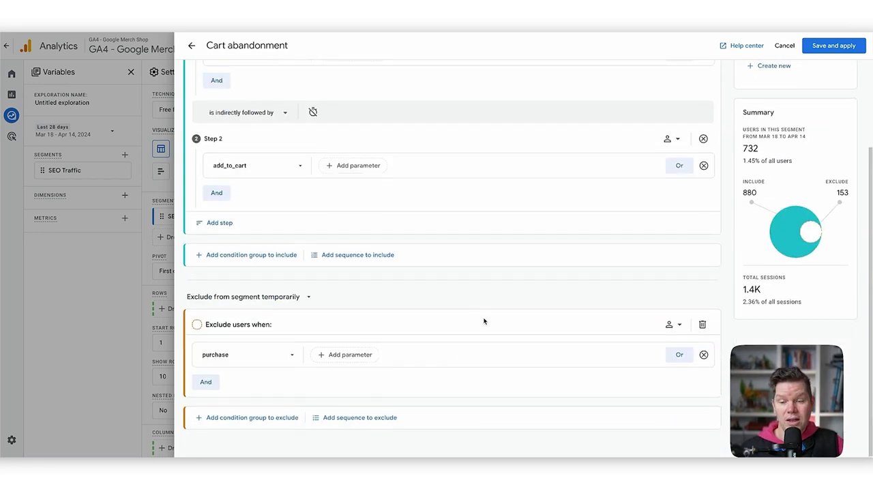
{"action": "scroll", "coordinate": [503, 353], "scroll_direction": "up", "scroll_amount": 2}
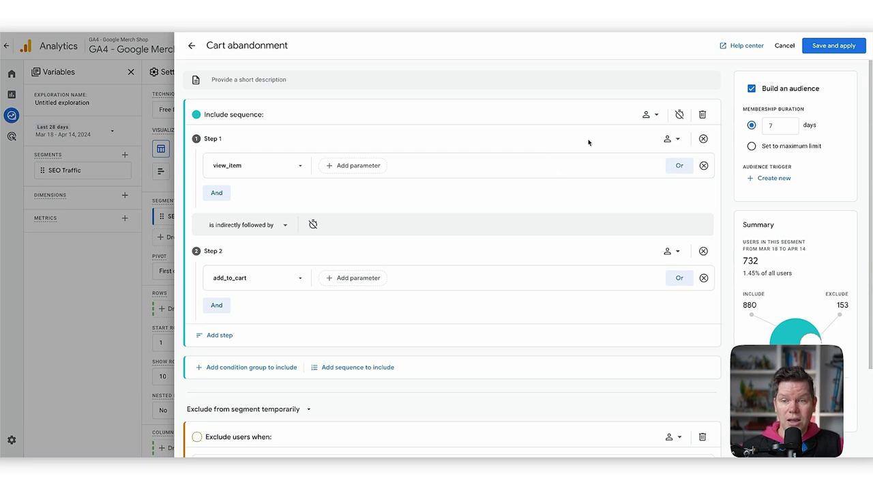
Switch to Amplitude and start a new behavioral cohort defined from scratch in the DeliveryUniverse project.
{"action": "left_click", "coordinate": [112, 27]}
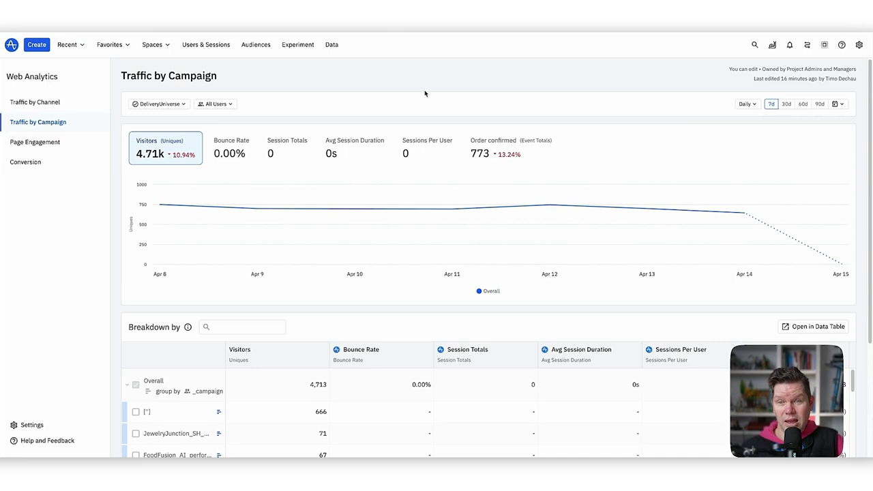
{"action": "left_click", "coordinate": [255, 46]}
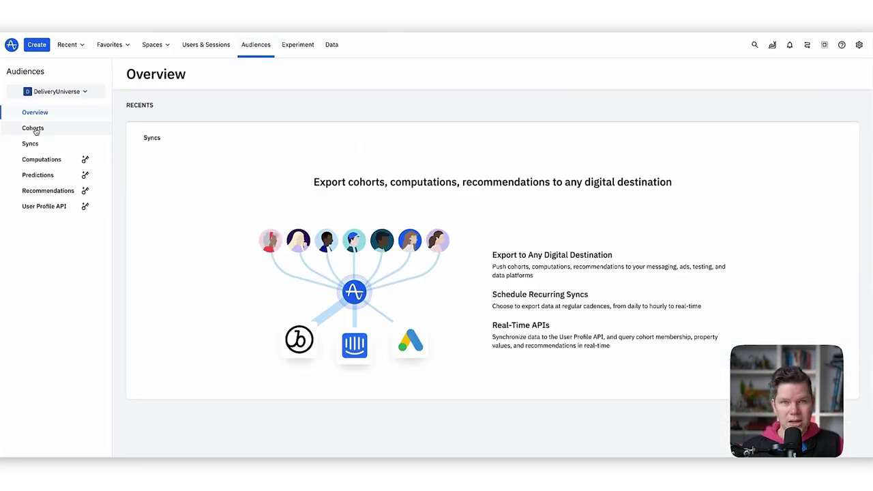
{"action": "left_click", "coordinate": [34, 129]}
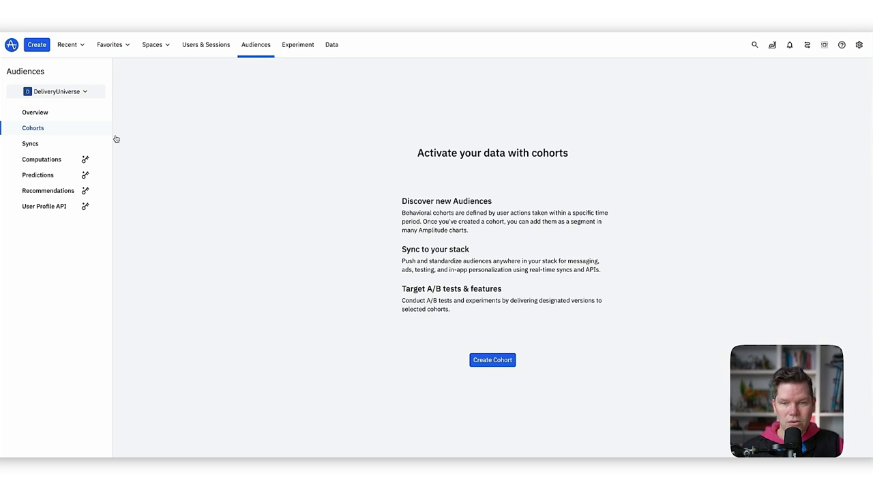
{"action": "left_click", "coordinate": [508, 361]}
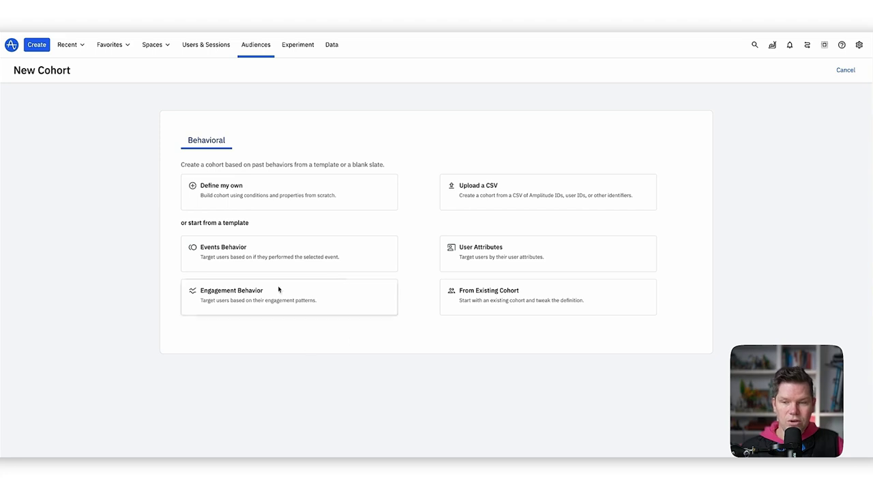
{"action": "left_click", "coordinate": [298, 199]}
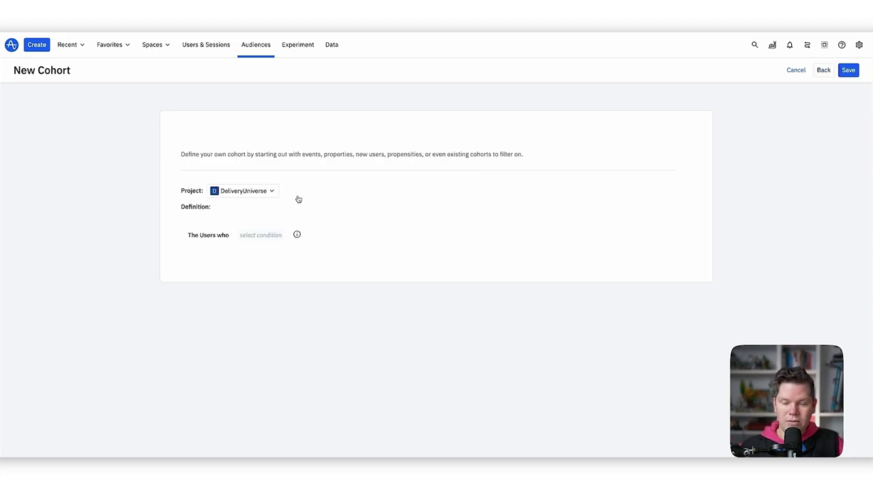
Define the cohort as users whose utm_campaign user property equals FashionFestival_GP_performance at any time during the last 30 days.
{"action": "left_click", "coordinate": [260, 235]}
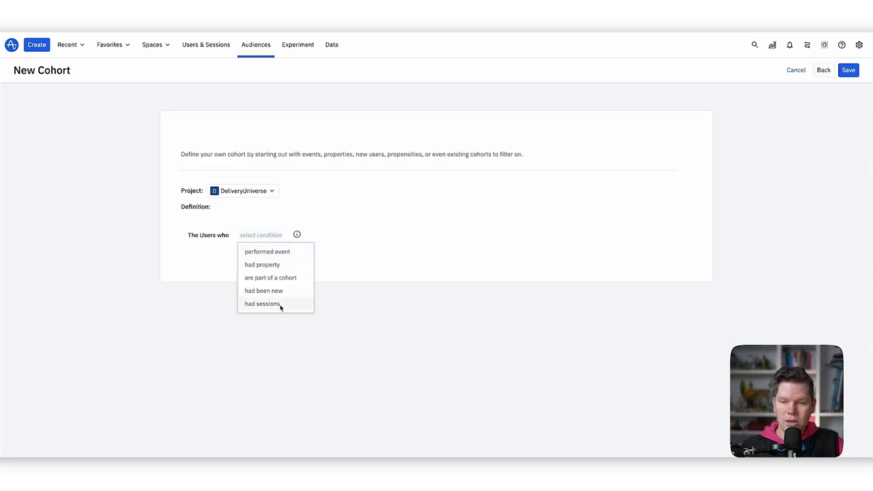
{"action": "left_click", "coordinate": [276, 266]}
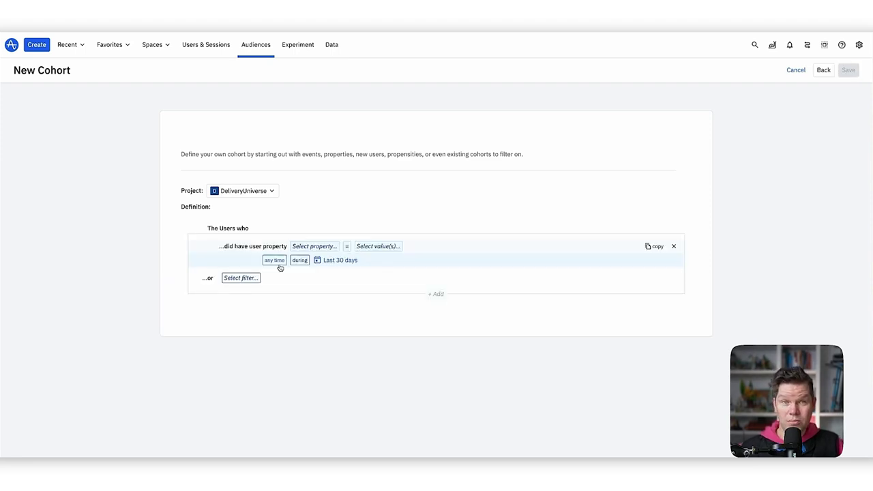
{"action": "left_click", "coordinate": [333, 247]}
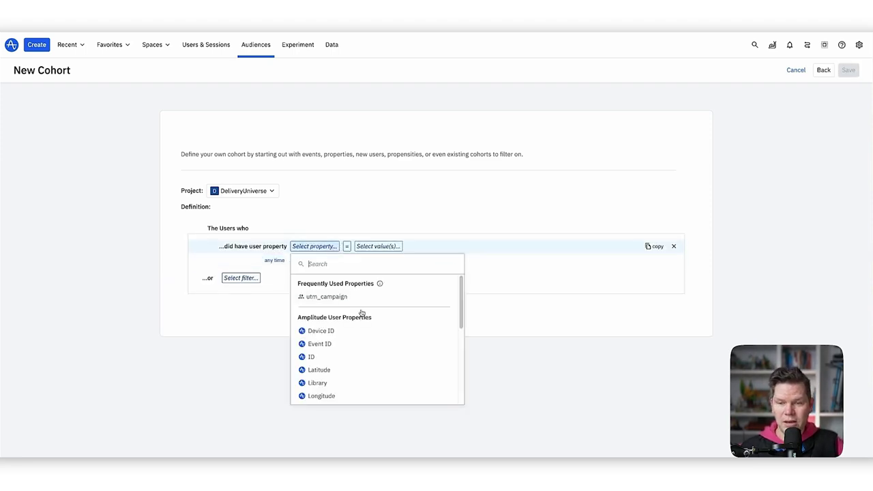
{"action": "left_click", "coordinate": [360, 298]}
{"action": "left_click", "coordinate": [385, 247]}
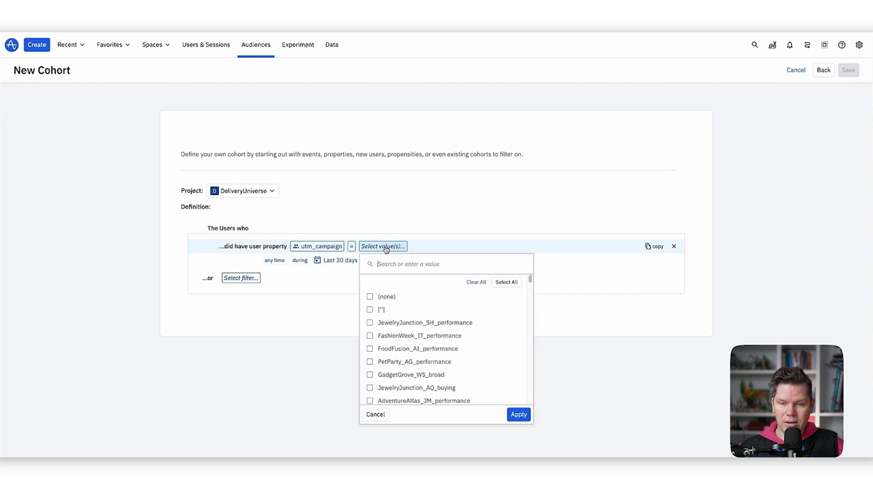
{"action": "scroll", "coordinate": [443, 363], "scroll_direction": "down", "scroll_amount": 3}
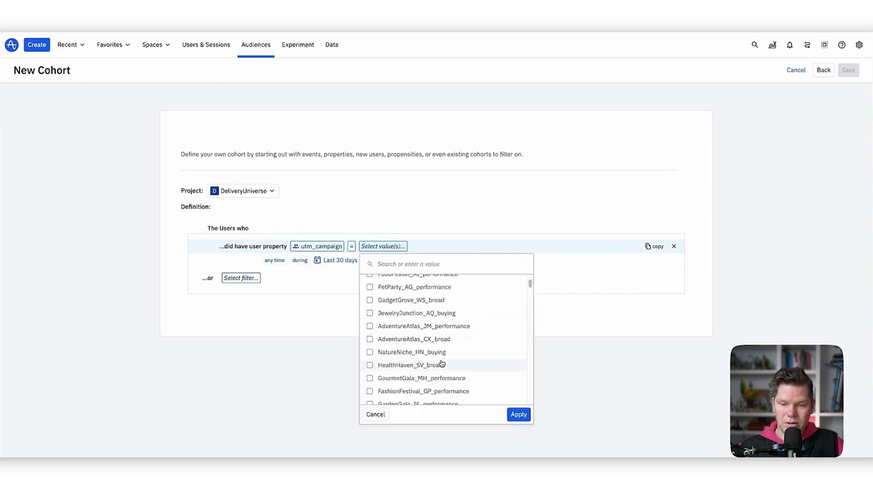
{"action": "left_click", "coordinate": [370, 392]}
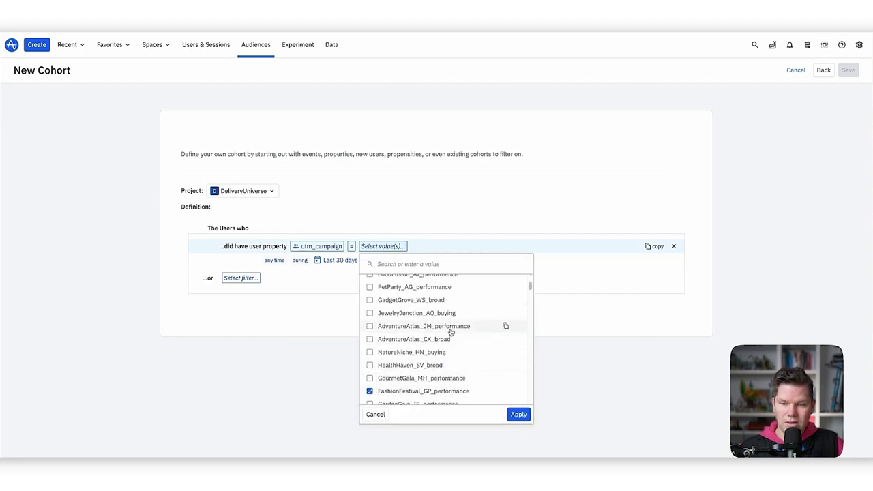
{"action": "scroll", "coordinate": [478, 368], "scroll_direction": "down", "scroll_amount": 1}
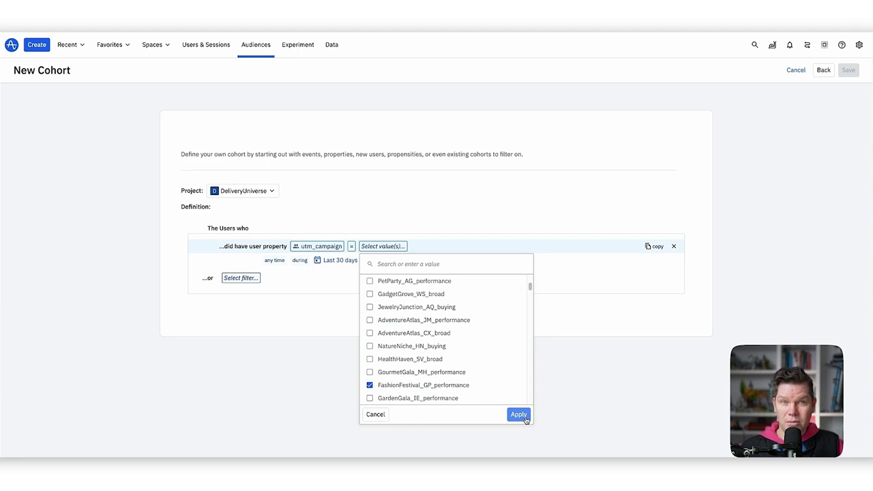
{"action": "left_click", "coordinate": [519, 415]}
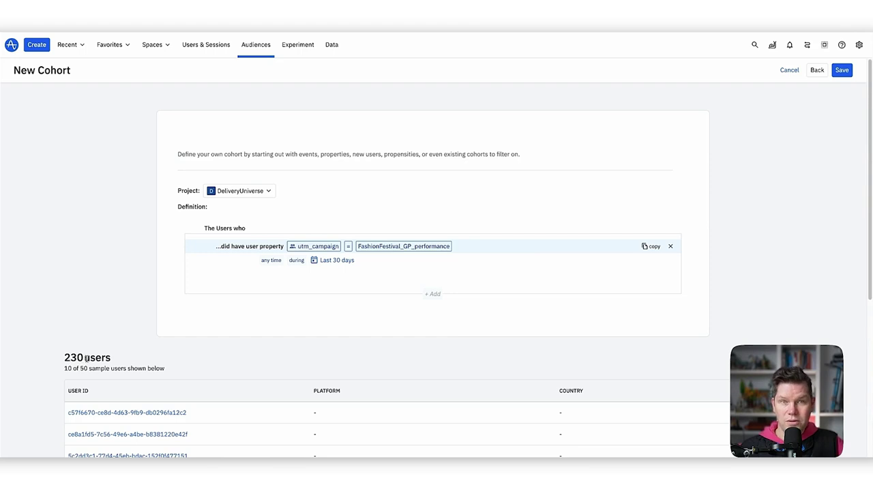
Open the first sample user of the cohort and examine the event stream in the user's profile.
{"action": "scroll", "coordinate": [298, 370], "scroll_direction": "down", "scroll_amount": 2}
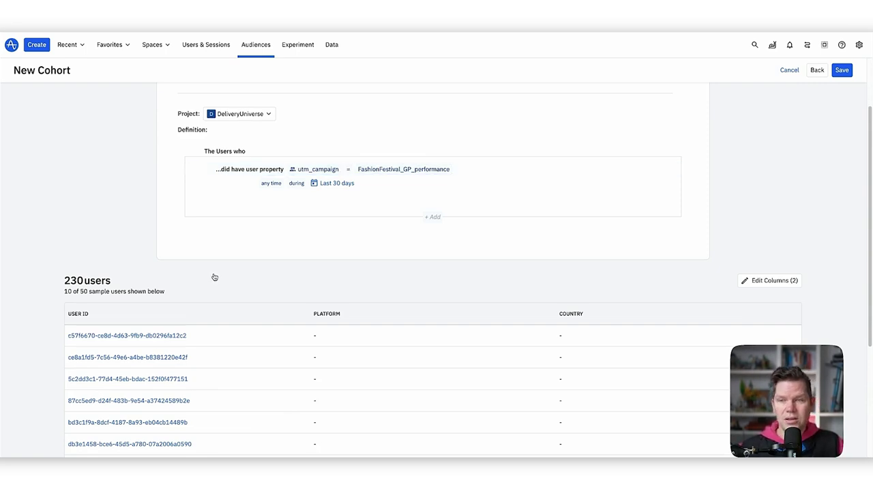
{"action": "left_click", "coordinate": [273, 89]}
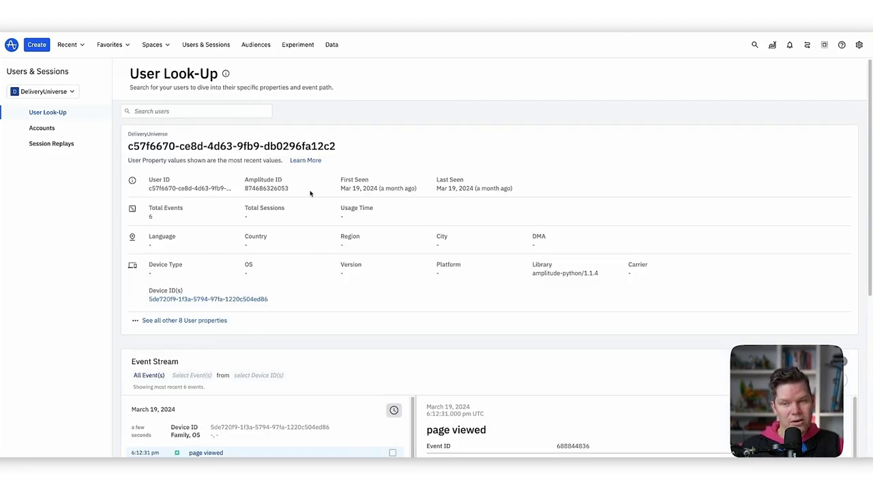
{"action": "scroll", "coordinate": [374, 273], "scroll_direction": "down", "scroll_amount": 4}
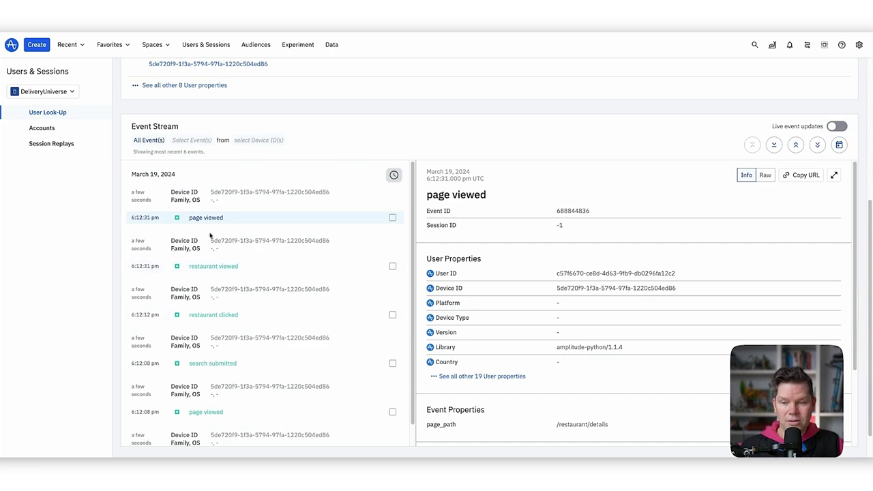
{"action": "scroll", "coordinate": [239, 410], "scroll_direction": "down", "scroll_amount": 1}
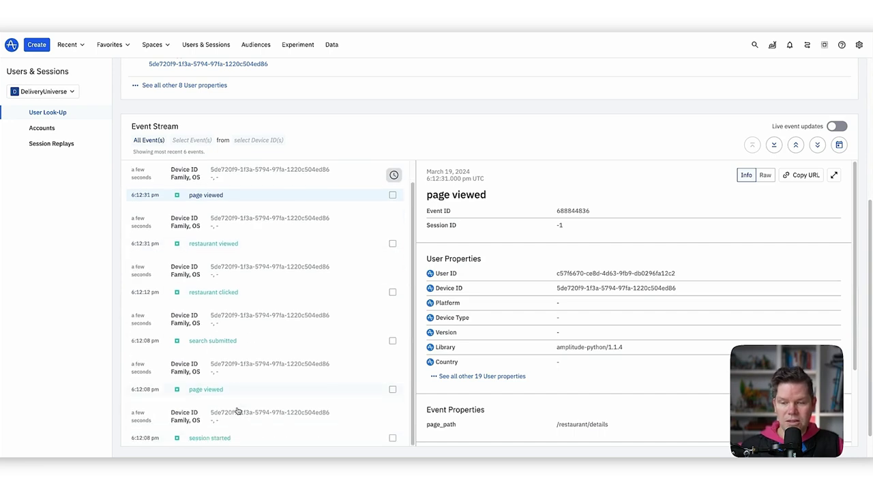
{"action": "scroll", "coordinate": [296, 265], "scroll_direction": "up", "scroll_amount": 1}
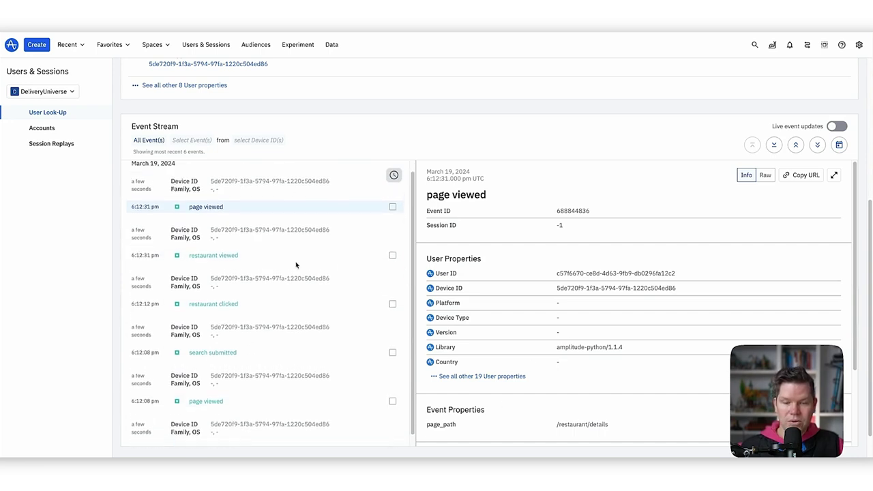
{"action": "scroll", "coordinate": [539, 396], "scroll_direction": "down", "scroll_amount": 2}
{"action": "scroll", "coordinate": [518, 372], "scroll_direction": "up", "scroll_amount": 2}
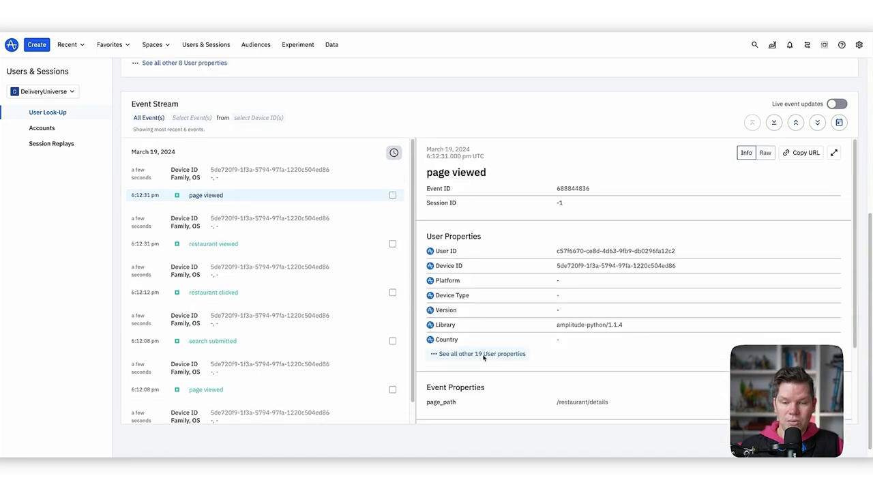
Show all other user properties of the selected page viewed event and read through them.
{"action": "left_click", "coordinate": [483, 354]}
{"action": "scroll", "coordinate": [592, 255], "scroll_direction": "down", "scroll_amount": 3}
{"action": "scroll", "coordinate": [557, 355], "scroll_direction": "down", "scroll_amount": 1}
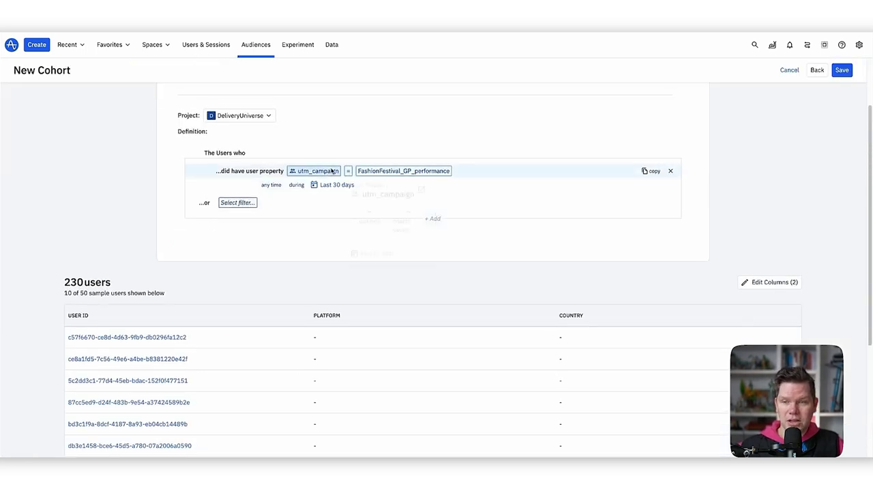
Leave the unsaved cohort definition and start a new funnel chart in the DeliveryUniverse project.
{"action": "scroll", "coordinate": [335, 192], "scroll_direction": "up", "scroll_amount": 2}
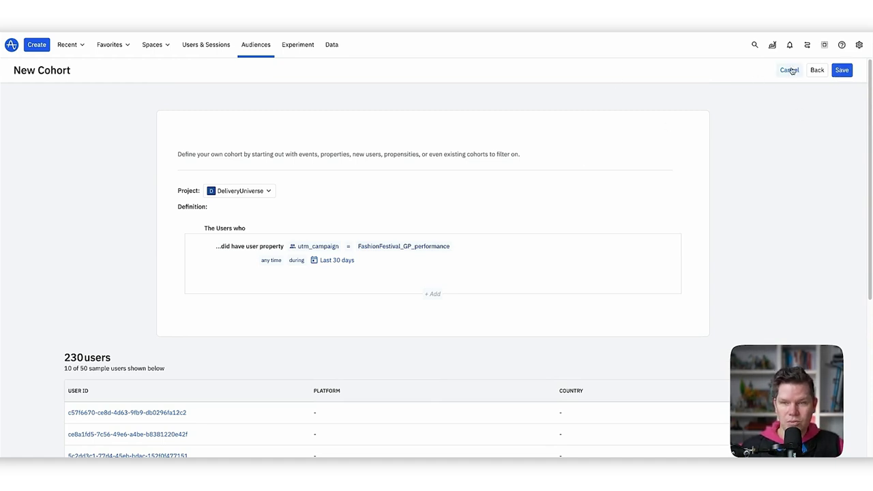
{"action": "left_click", "coordinate": [36, 48]}
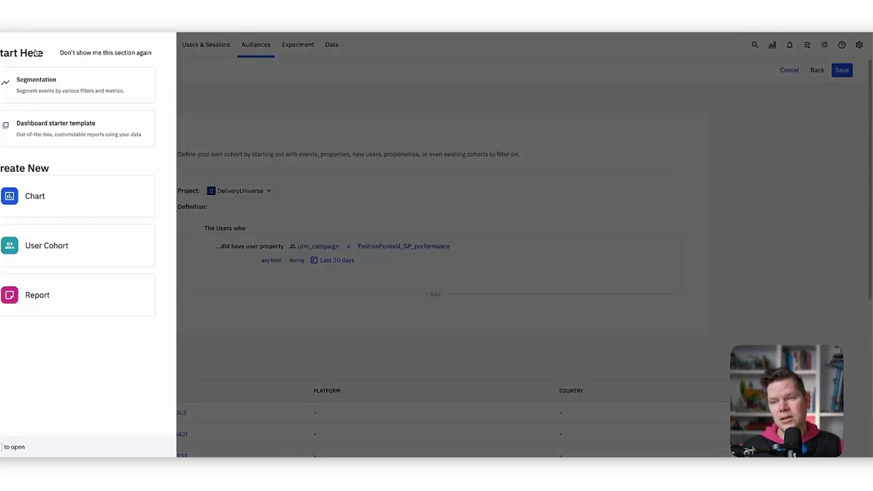
{"action": "left_click", "coordinate": [105, 185]}
{"action": "left_click", "coordinate": [123, 161]}
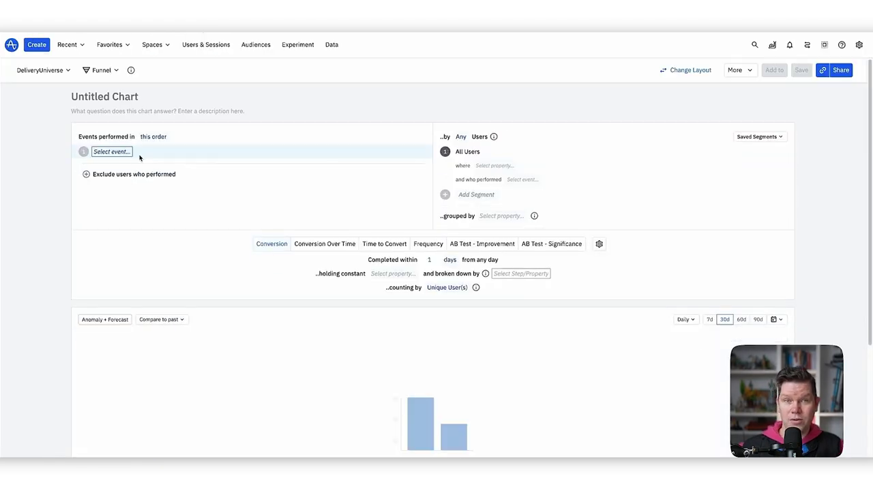
Set restaurant viewed as the funnel's first event and order submitted as its second.
{"action": "left_click", "coordinate": [126, 152]}
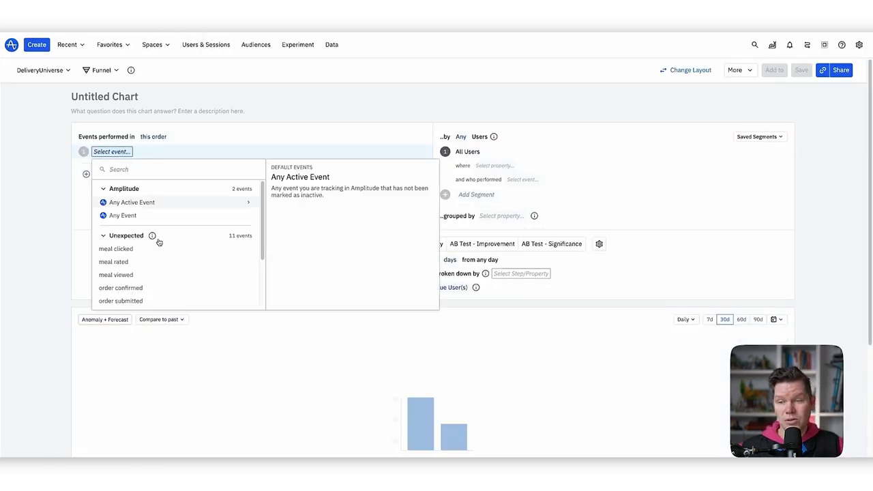
{"action": "scroll", "coordinate": [170, 281], "scroll_direction": "down", "scroll_amount": 1}
{"action": "scroll", "coordinate": [170, 280], "scroll_direction": "down", "scroll_amount": 3}
{"action": "left_click", "coordinate": [142, 304]}
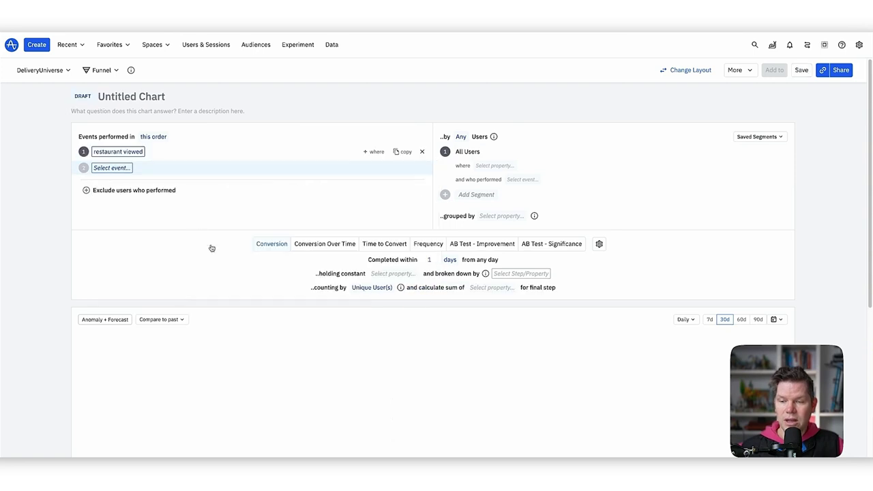
{"action": "left_click", "coordinate": [115, 169]}
{"action": "scroll", "coordinate": [159, 286], "scroll_direction": "down", "scroll_amount": 3}
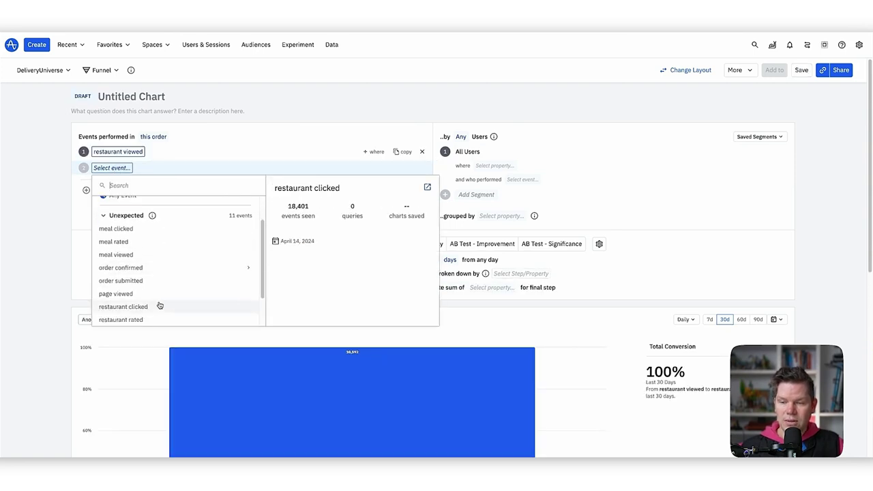
{"action": "left_click", "coordinate": [135, 280]}
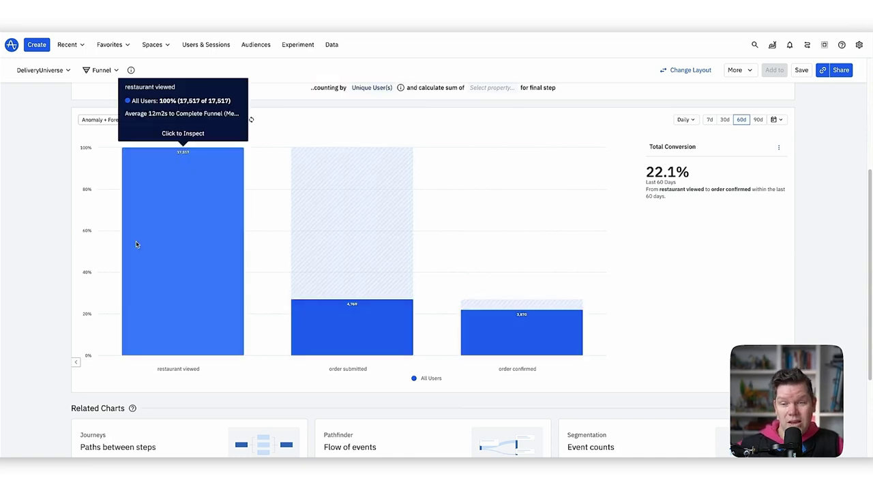
Create and save a cohort of the users who dropped off at the order submitted funnel step, keeping the suggested name.
{"action": "left_click", "coordinate": [326, 231]}
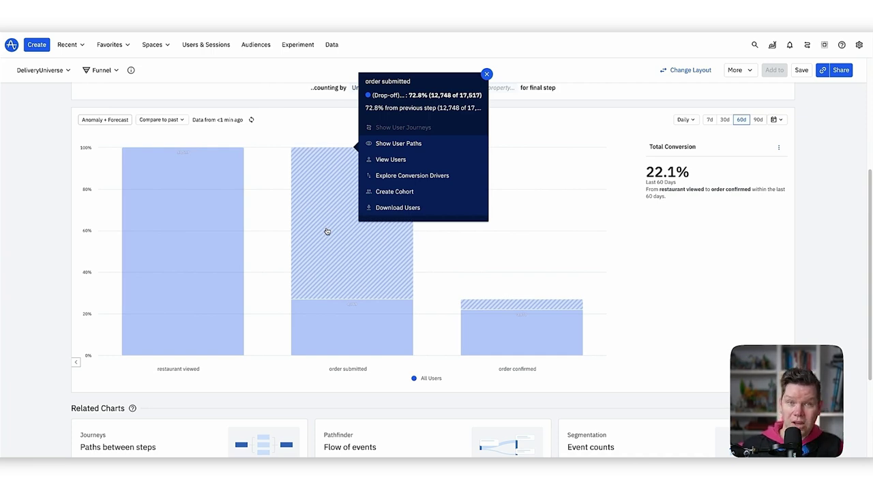
{"action": "left_click", "coordinate": [431, 197]}
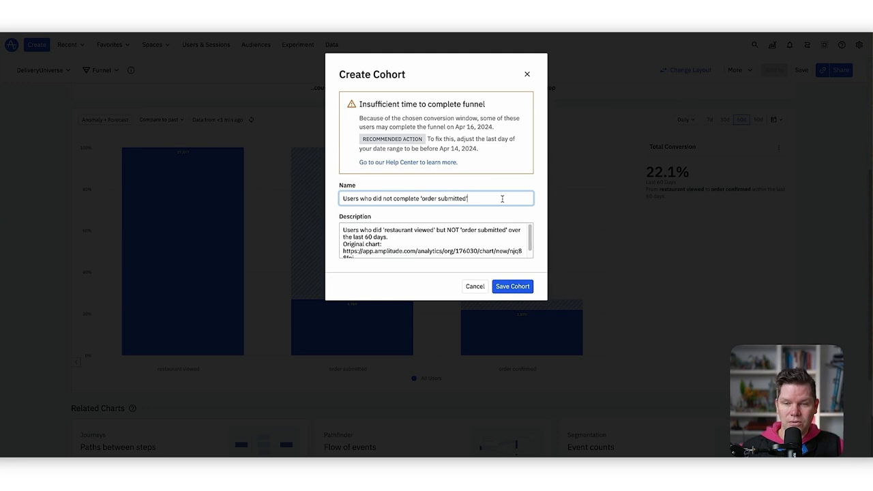
{"action": "left_click", "coordinate": [525, 287]}
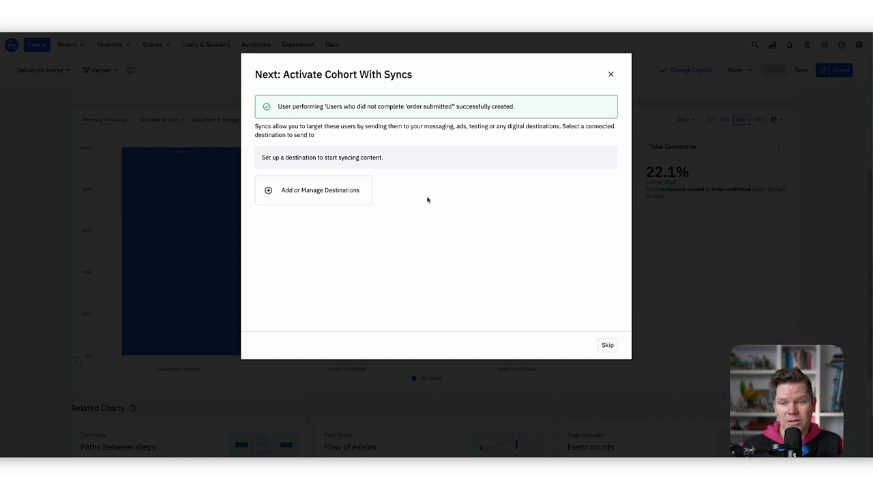
Go from the saved cohort to managing sync destinations and look through the destination catalog by category.
{"action": "left_click", "coordinate": [324, 203]}
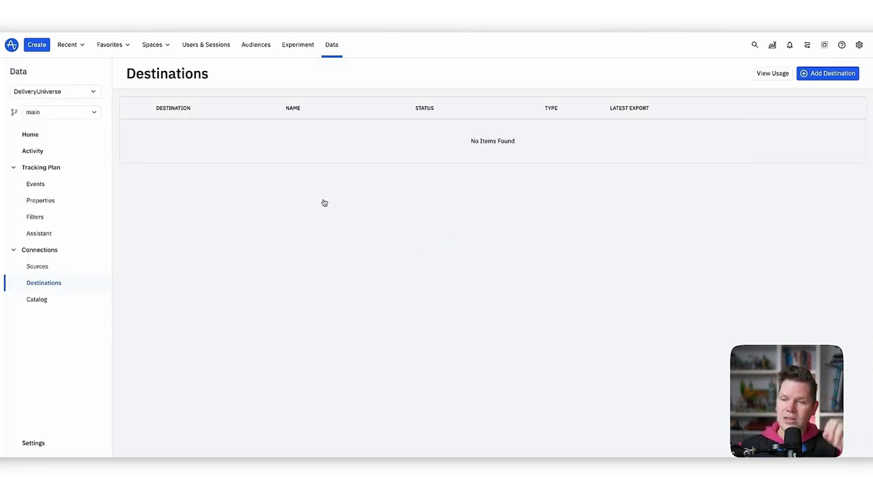
{"action": "left_click", "coordinate": [833, 76]}
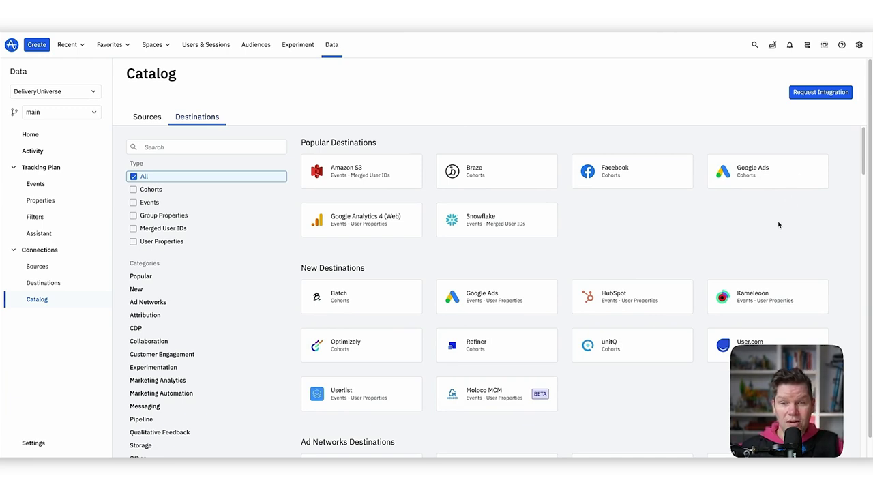
{"action": "scroll", "coordinate": [767, 226], "scroll_direction": "down", "scroll_amount": 1}
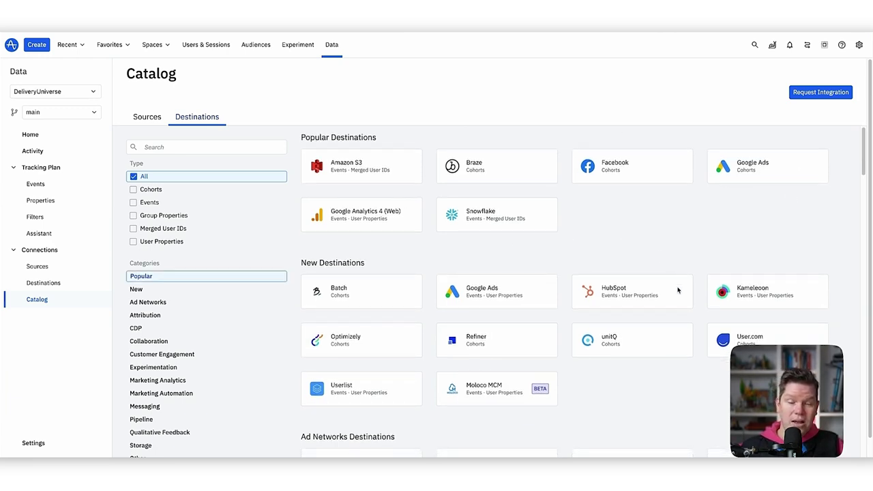
{"action": "scroll", "coordinate": [505, 239], "scroll_direction": "down", "scroll_amount": 1}
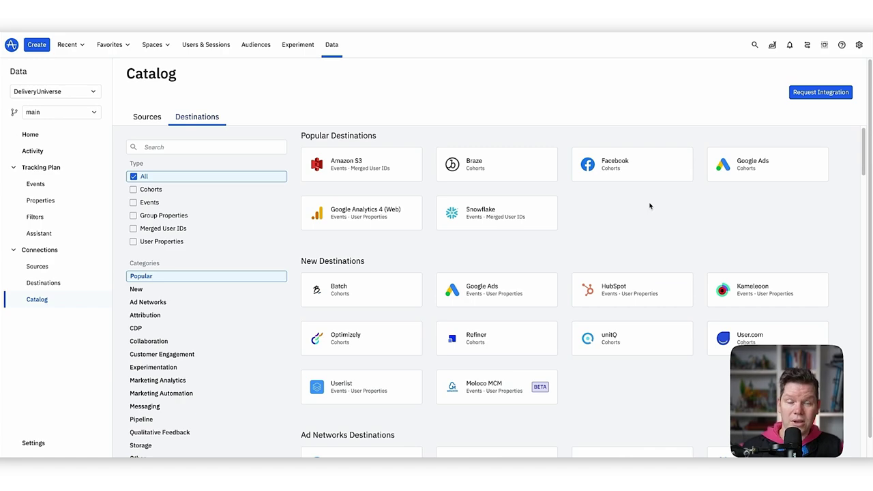
{"action": "scroll", "coordinate": [703, 224], "scroll_direction": "down", "scroll_amount": 5}
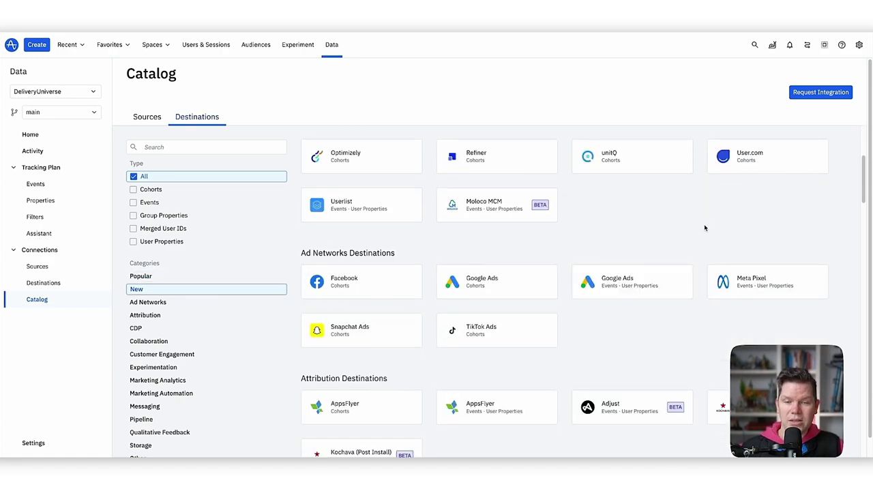
{"action": "scroll", "coordinate": [634, 304], "scroll_direction": "down", "scroll_amount": 6}
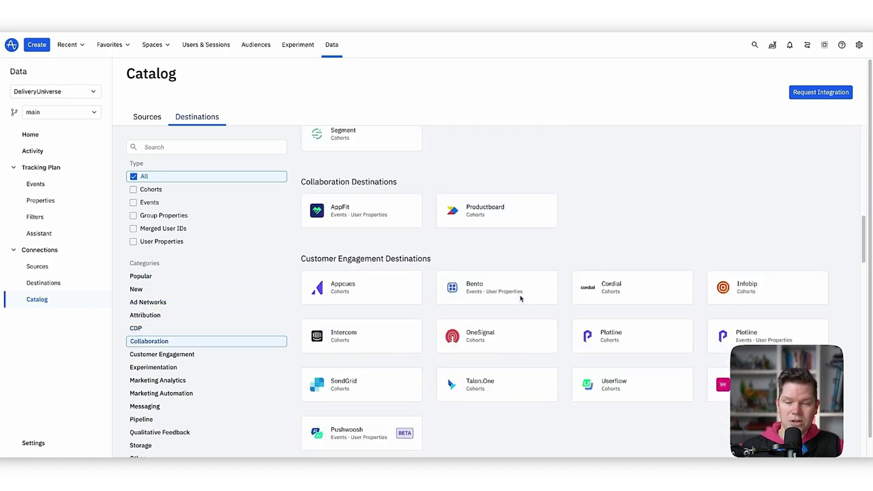
{"action": "scroll", "coordinate": [633, 276], "scroll_direction": "up", "scroll_amount": 10}
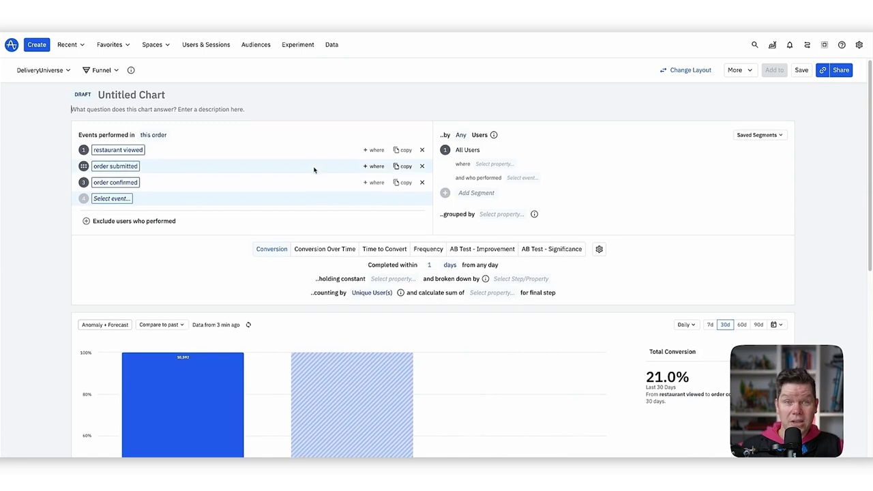
Create and save a cohort of the users who dropped off at the order confirmed funnel step, keeping the suggested name.
{"action": "scroll", "coordinate": [314, 170], "scroll_direction": "down", "scroll_amount": 2}
{"action": "scroll", "coordinate": [541, 197], "scroll_direction": "down", "scroll_amount": 5}
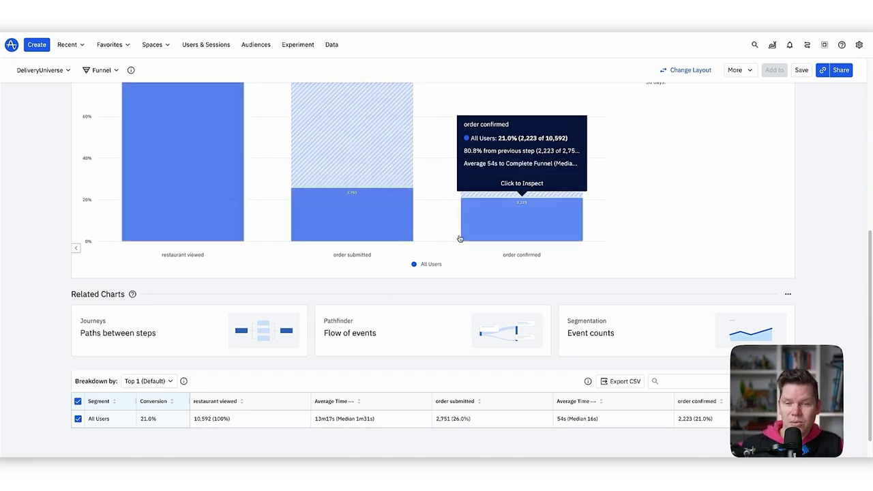
{"action": "left_click", "coordinate": [500, 199]}
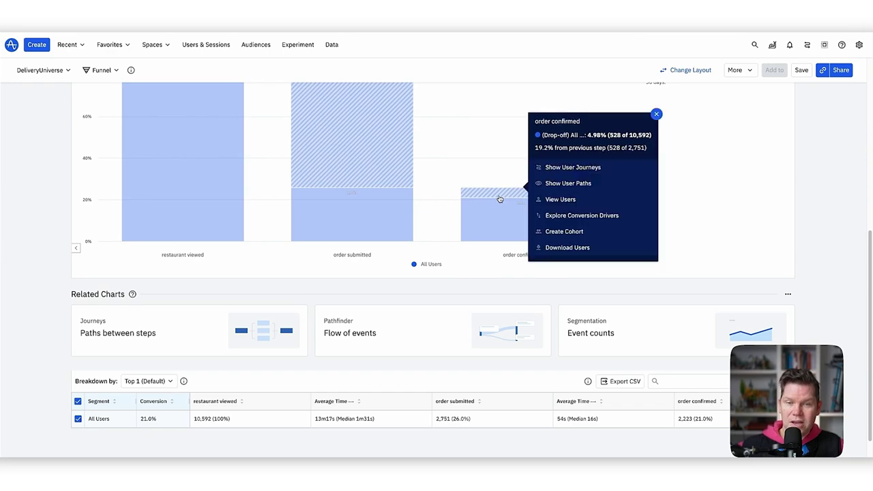
{"action": "left_click", "coordinate": [594, 233]}
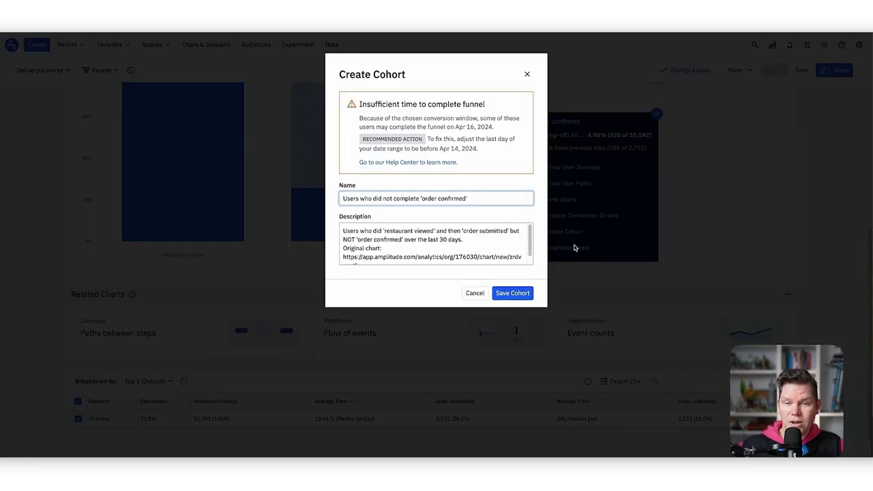
{"action": "left_click", "coordinate": [529, 293]}
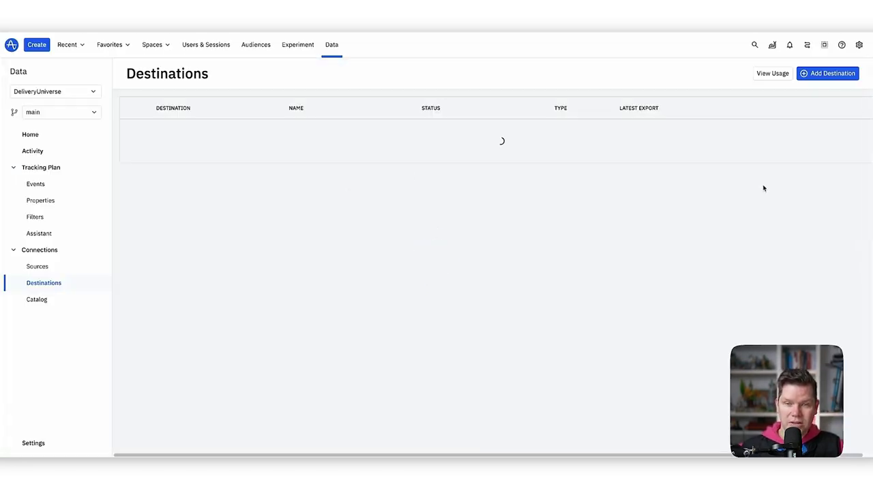
Reopen the catalog for adding a destination and examine the Webhook description and the other messaging and pipeline destinations.
{"action": "left_click", "coordinate": [827, 73]}
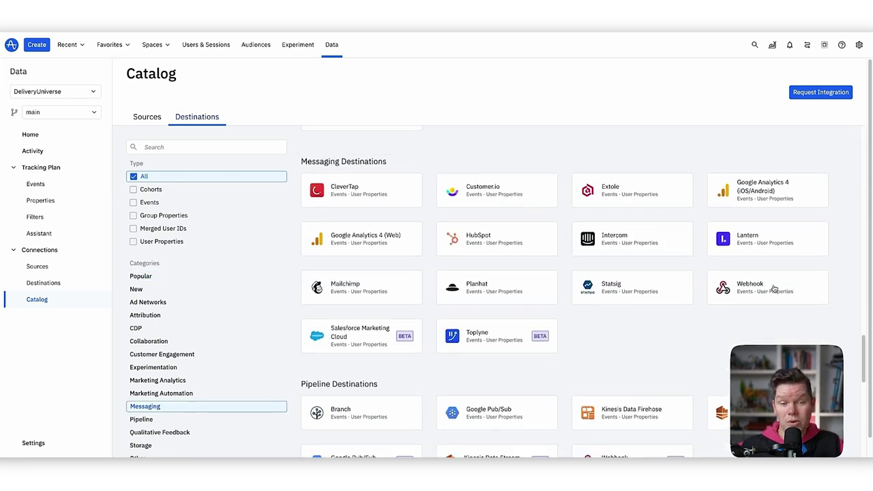
{"action": "mouse_move", "coordinate": [774, 289]}
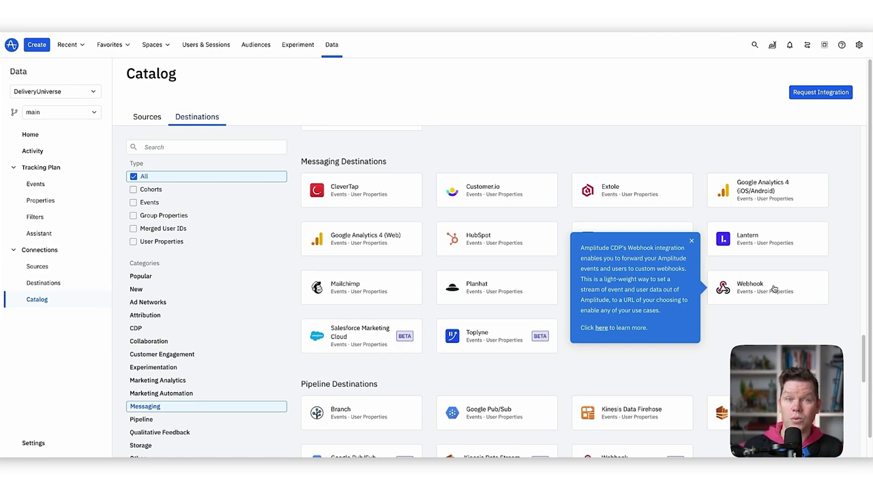
{"action": "scroll", "coordinate": [775, 300], "scroll_direction": "down", "scroll_amount": 2}
{"action": "scroll", "coordinate": [705, 254], "scroll_direction": "up", "scroll_amount": 4}
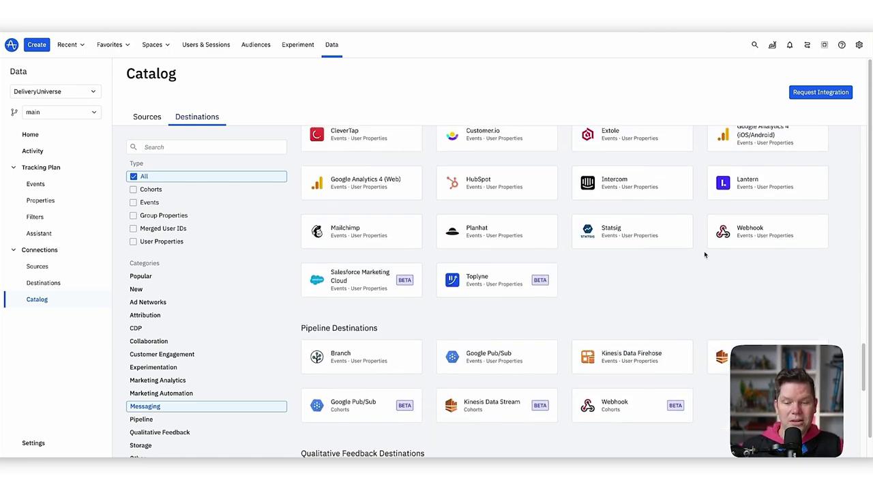
{"action": "scroll", "coordinate": [704, 254], "scroll_direction": "up", "scroll_amount": 10}
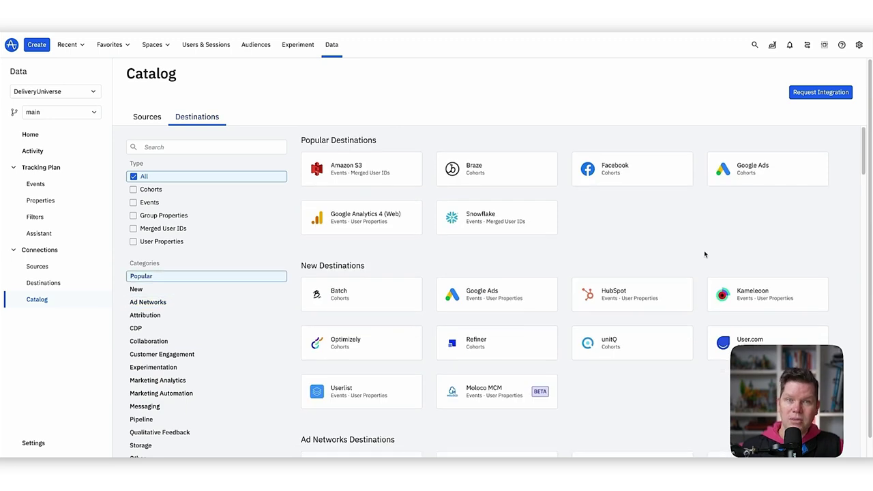